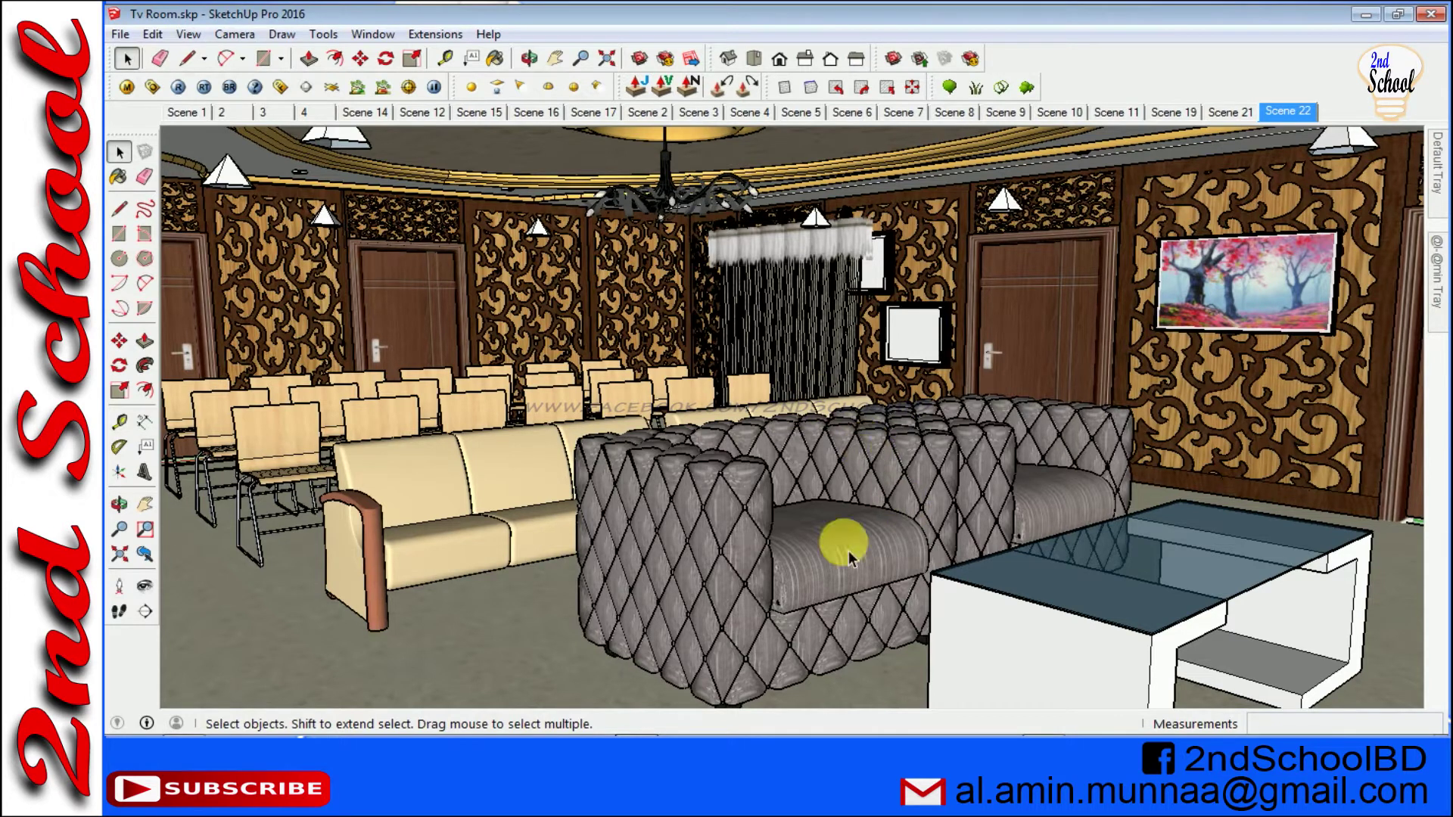
# - Step through Scenes 1, 2, 3, 4, 14 and 12 of the TV room
pyautogui.press('pagedown')
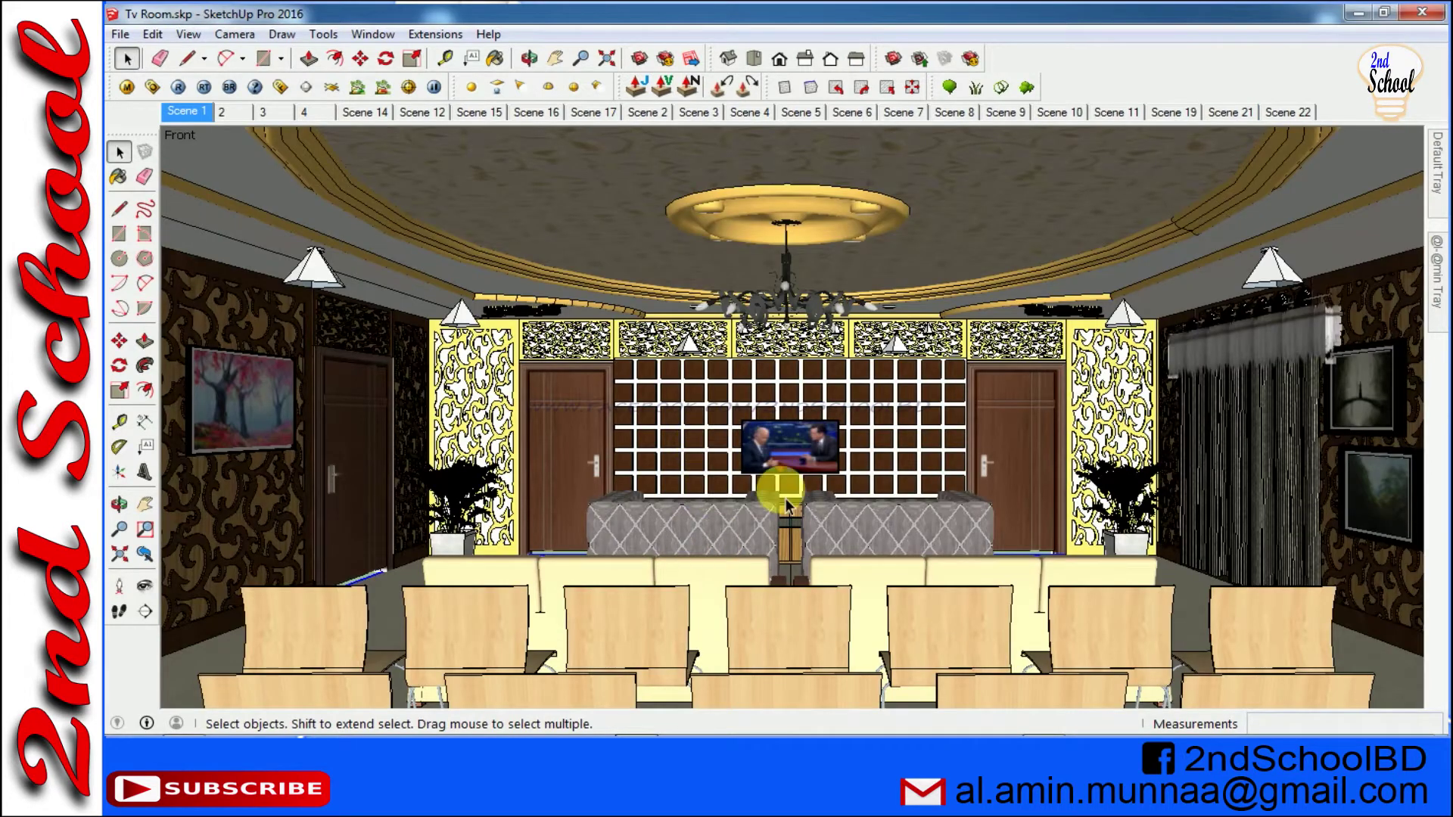
pyautogui.click(234, 113)
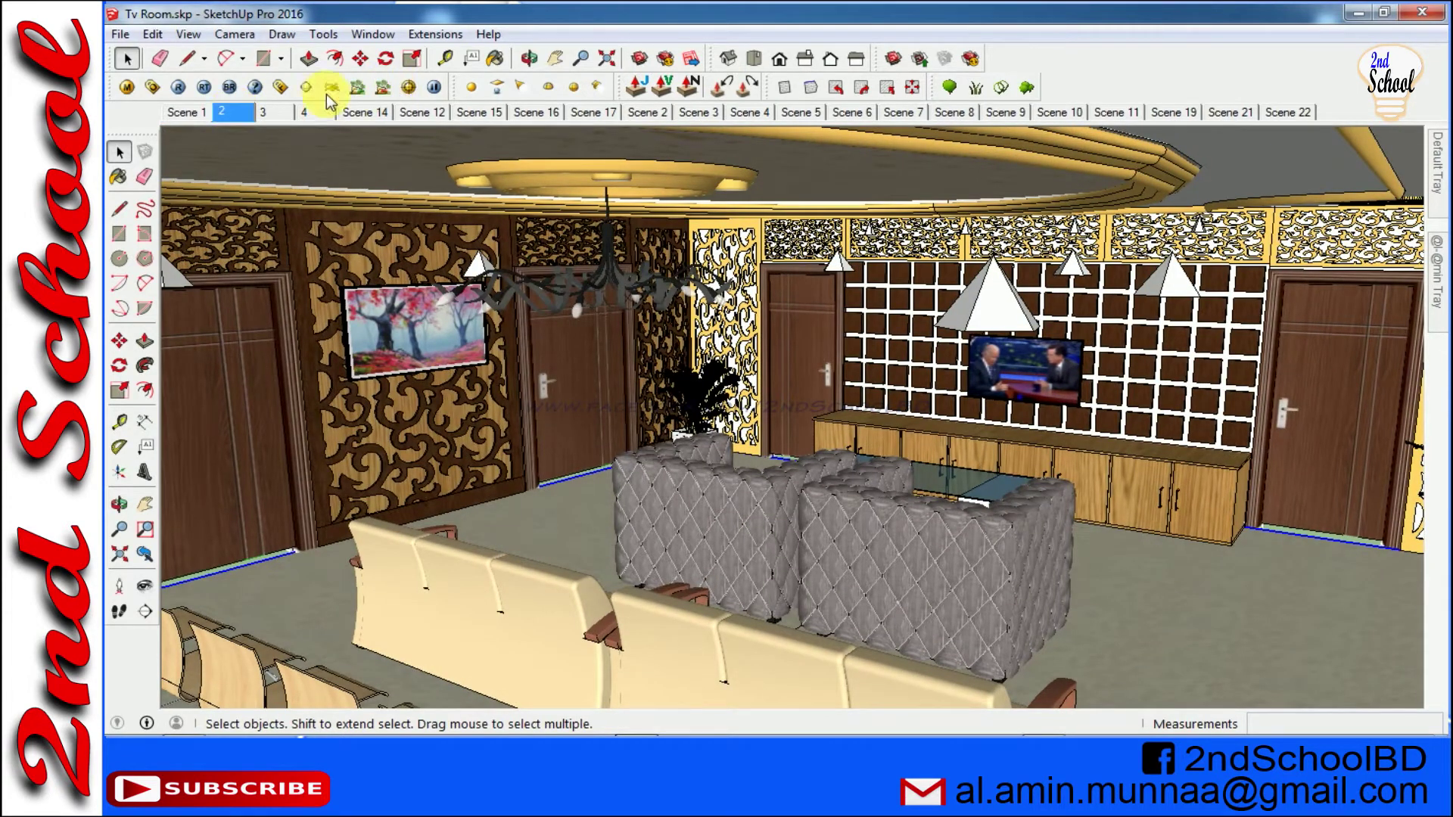
pyautogui.click(270, 112)
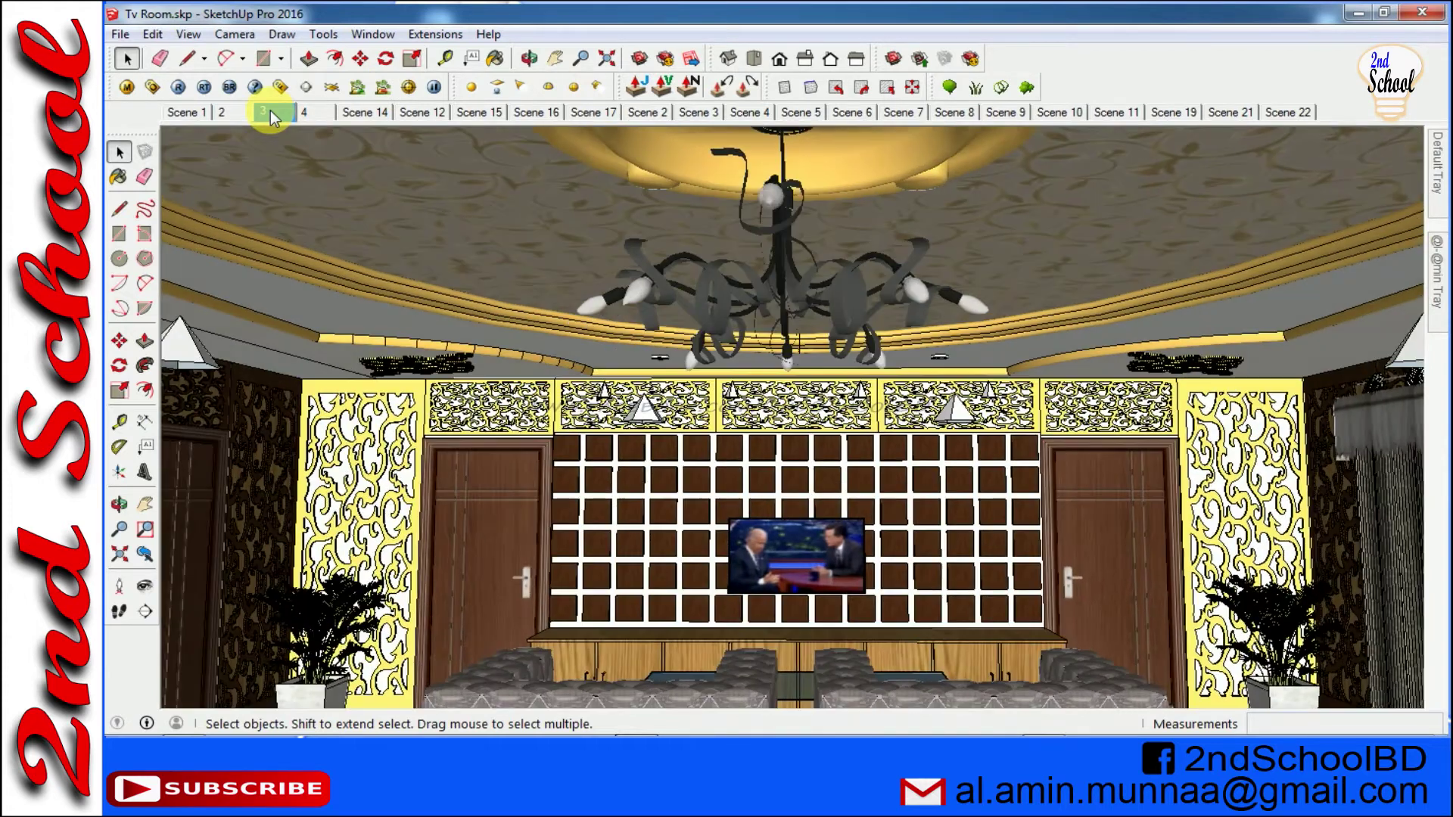
pyautogui.click(310, 112)
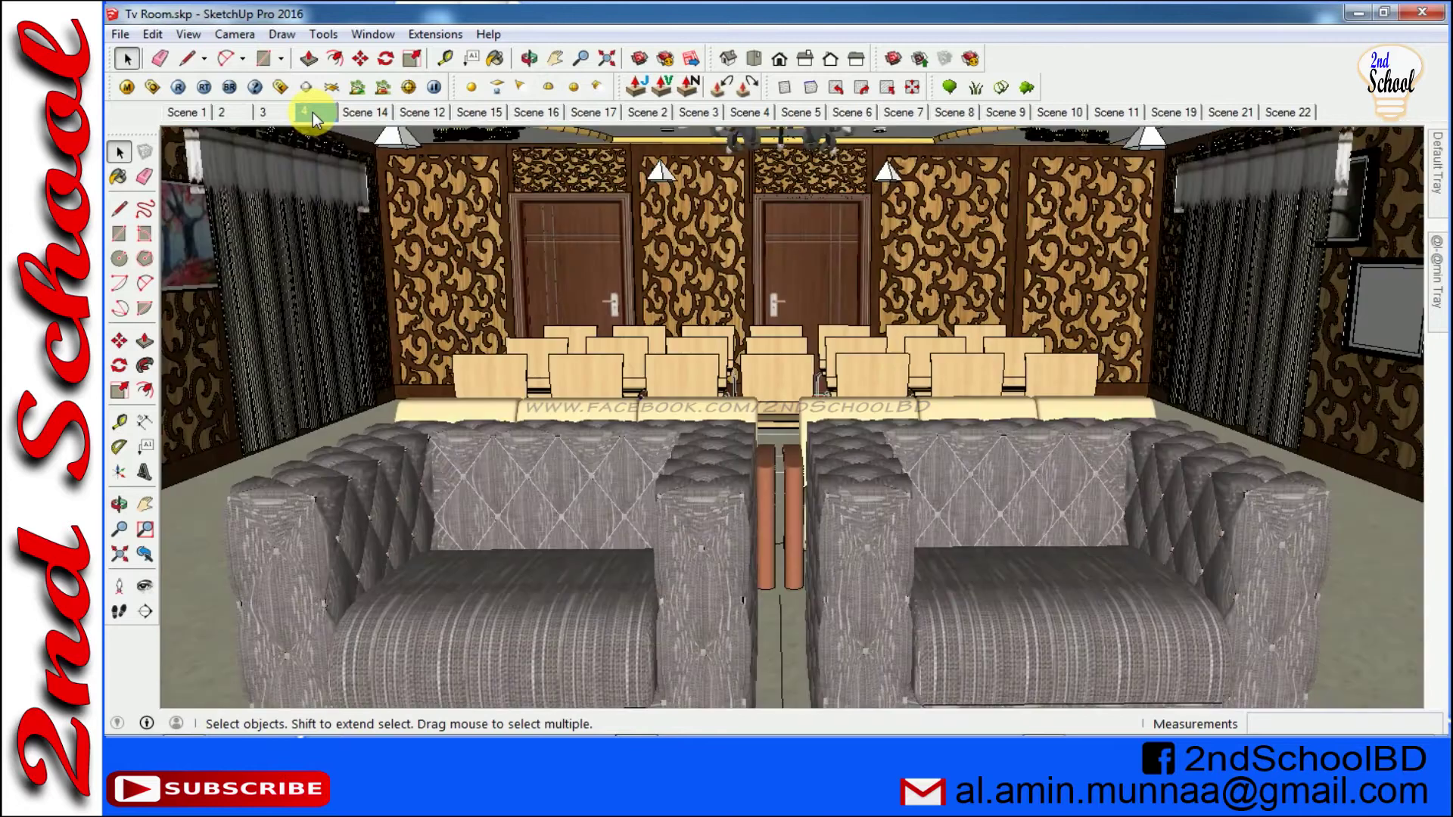
pyautogui.click(358, 111)
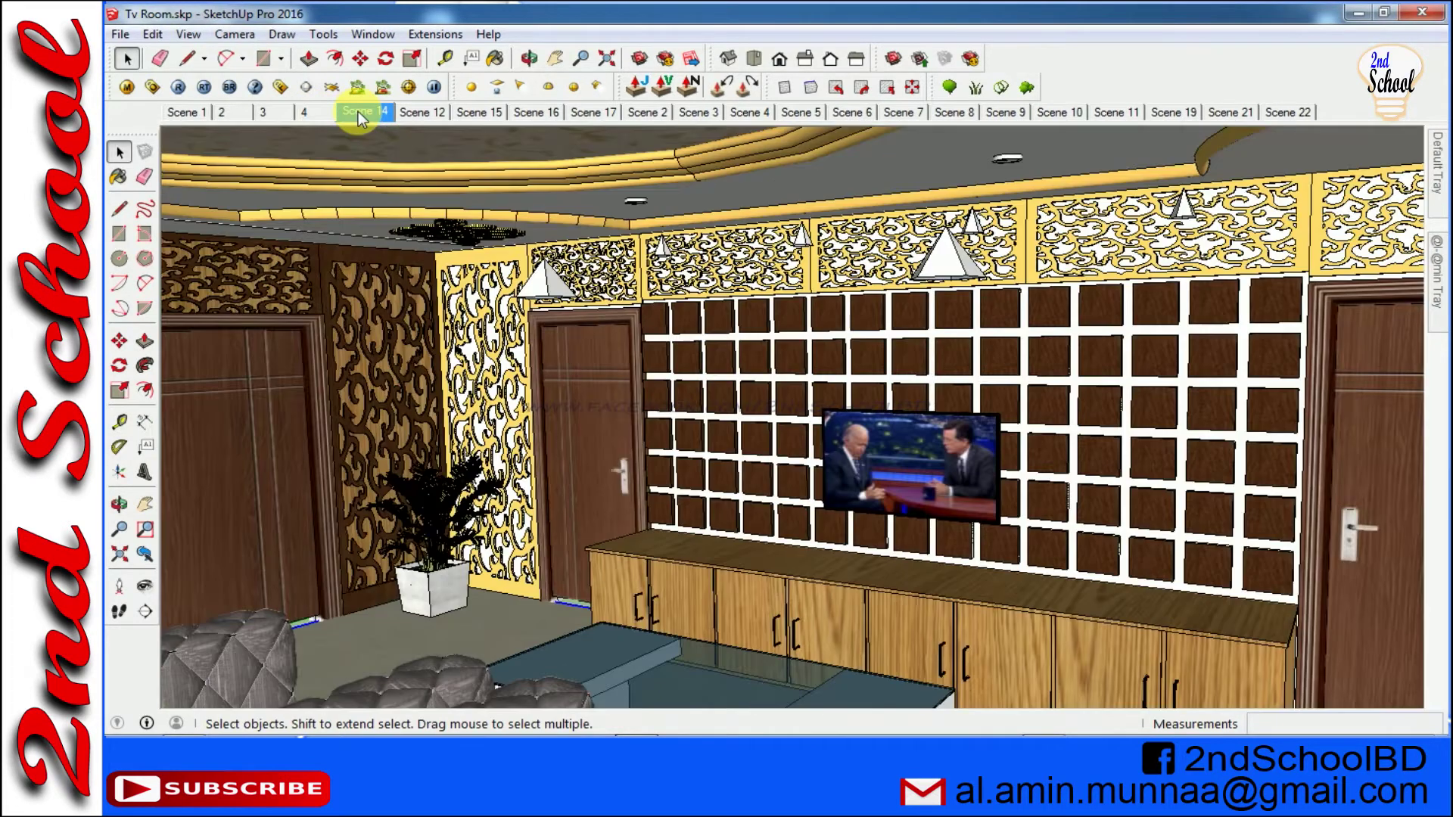
pyautogui.click(419, 114)
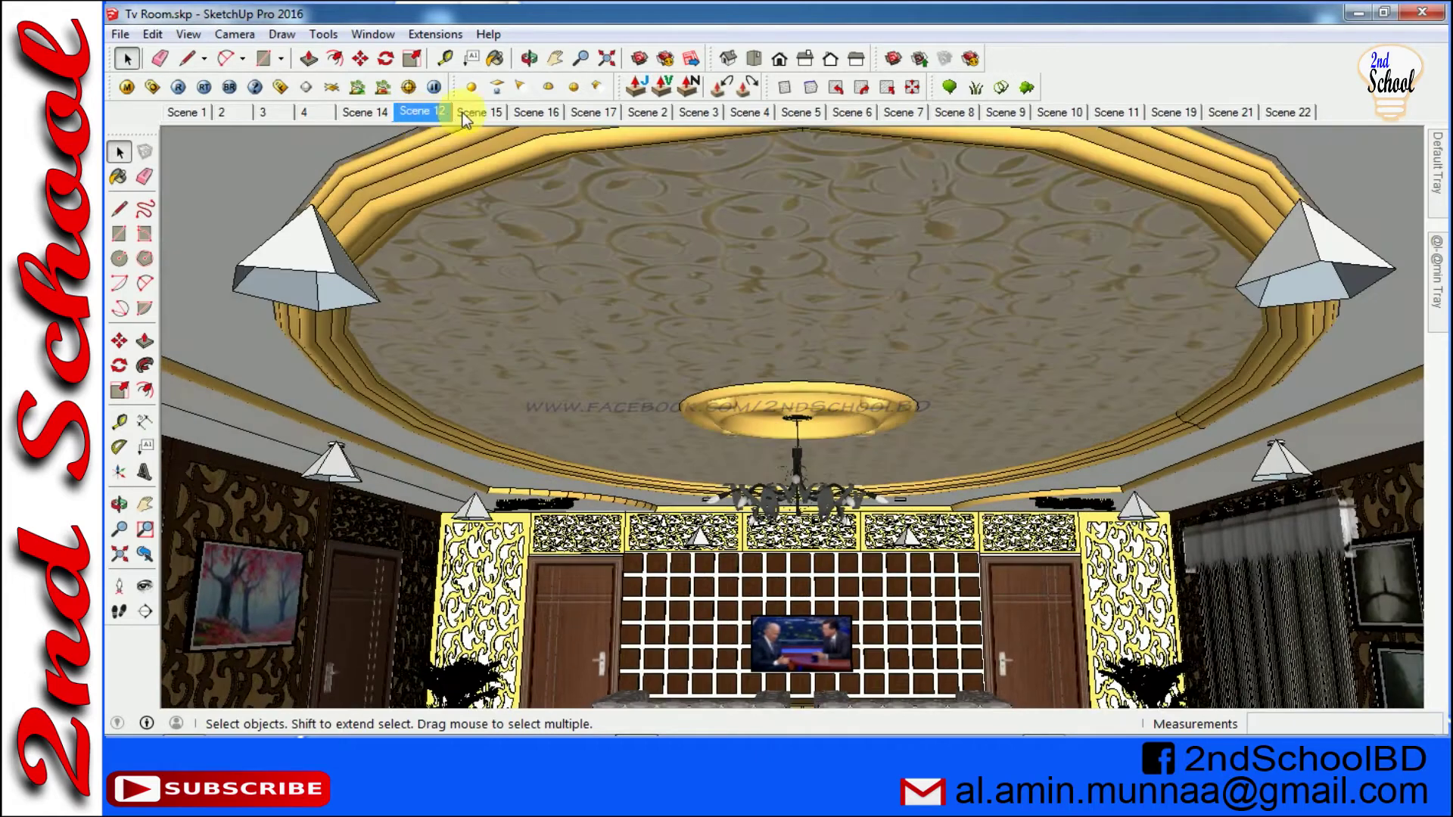
# - Continue the tour through Scenes 15, 16, 17, 2, 3, 5 and 21
pyautogui.click(467, 113)
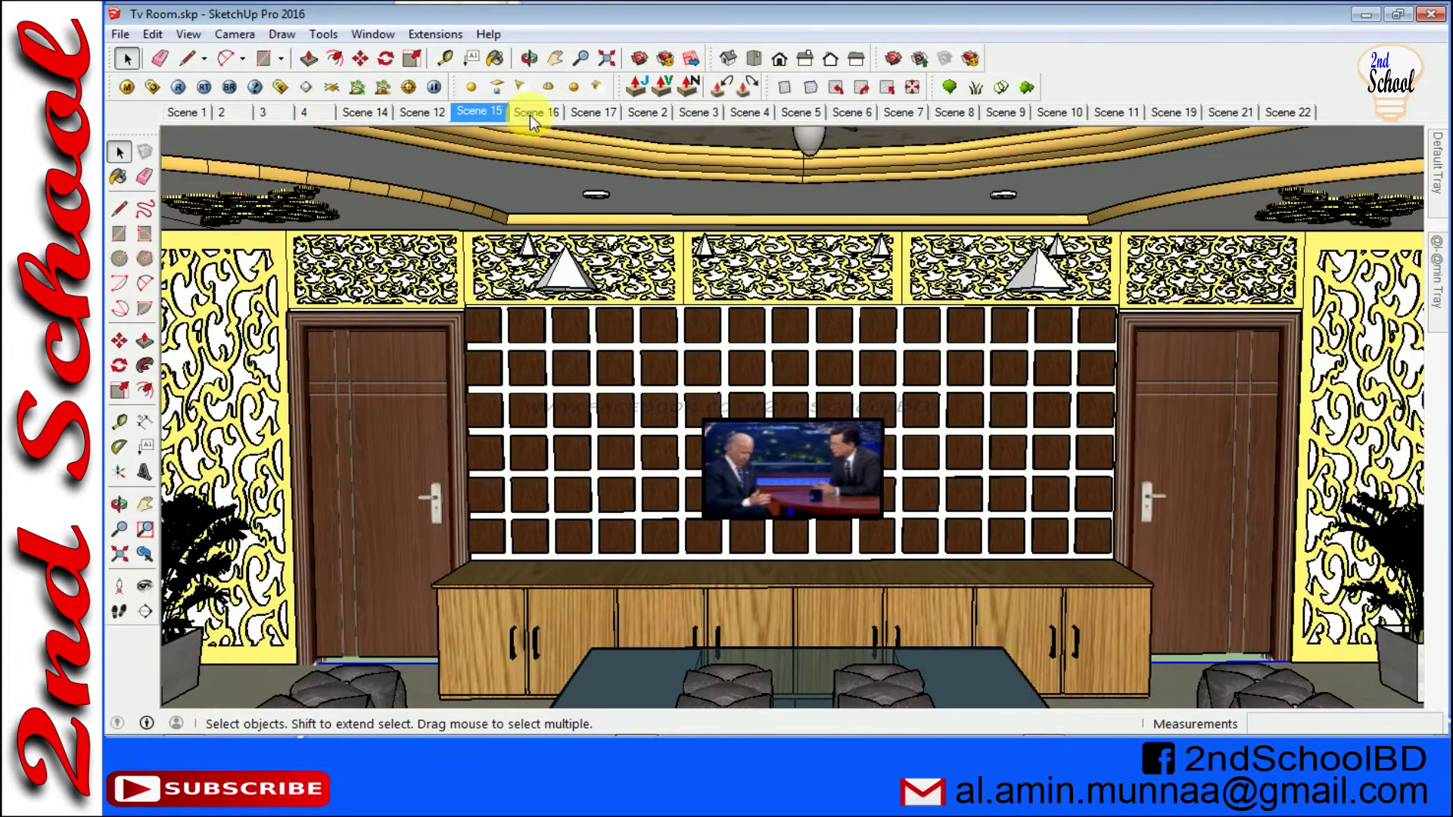
pyautogui.click(530, 113)
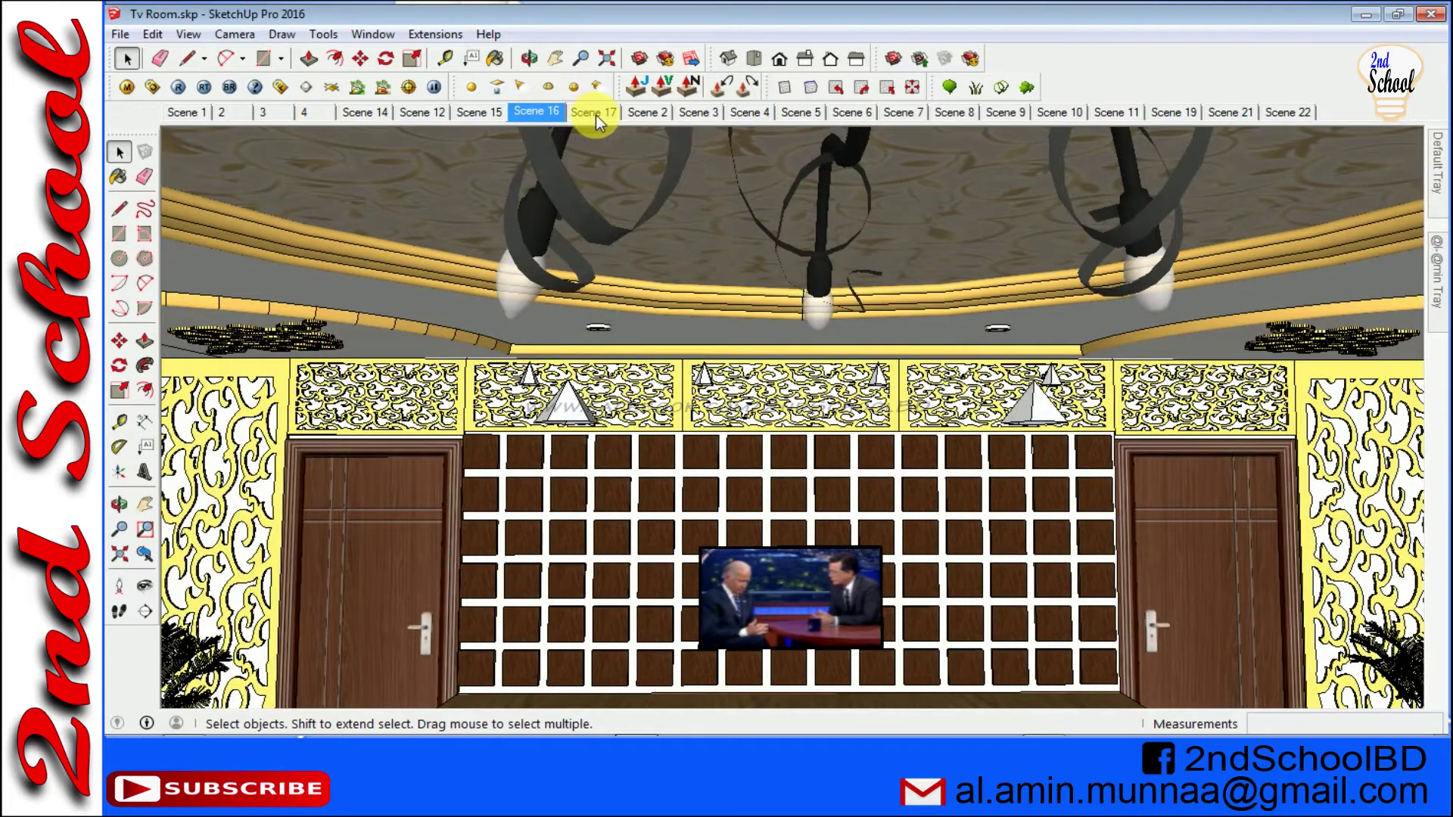
pyautogui.click(596, 114)
pyautogui.click(645, 115)
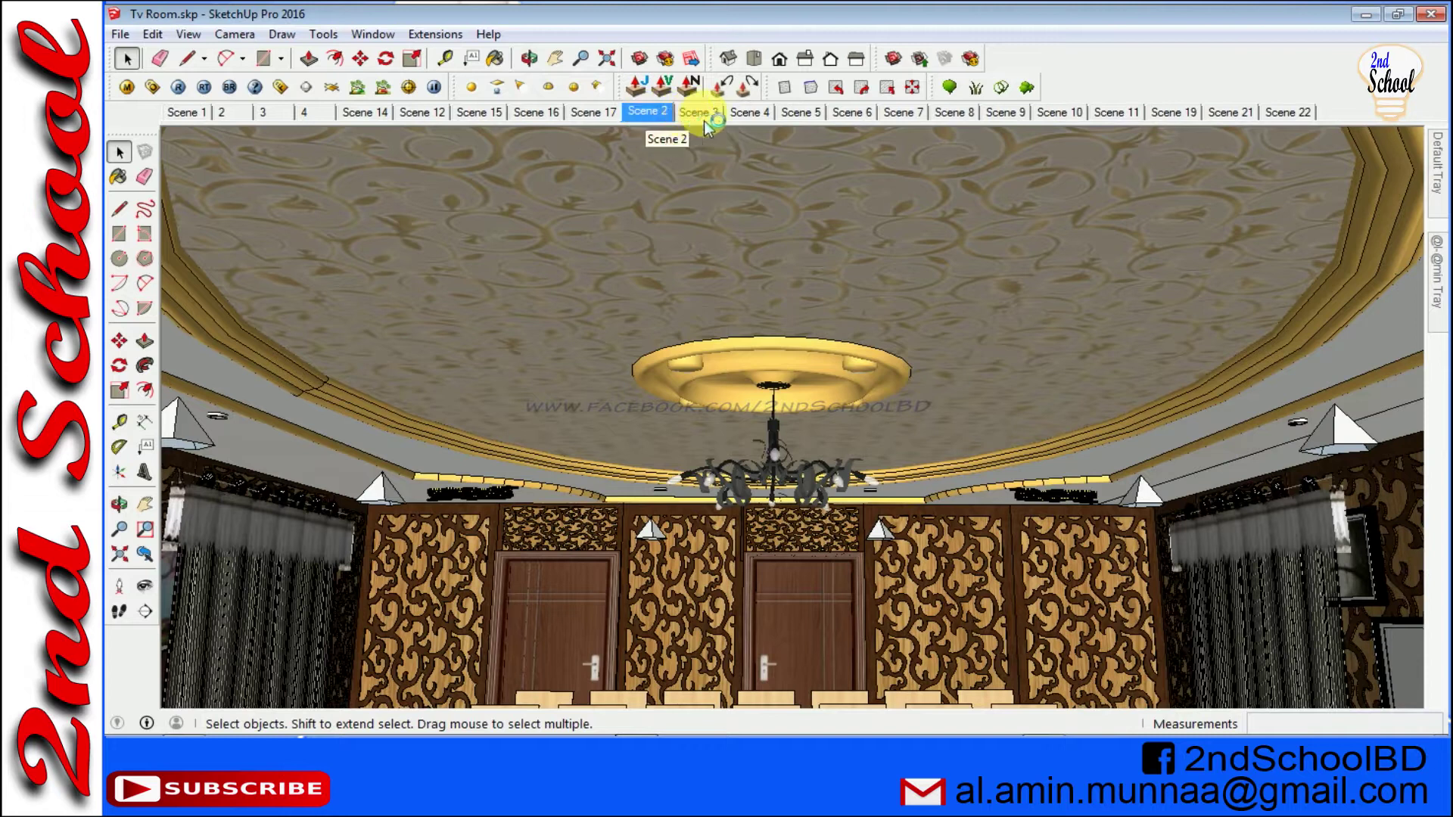
pyautogui.click(701, 114)
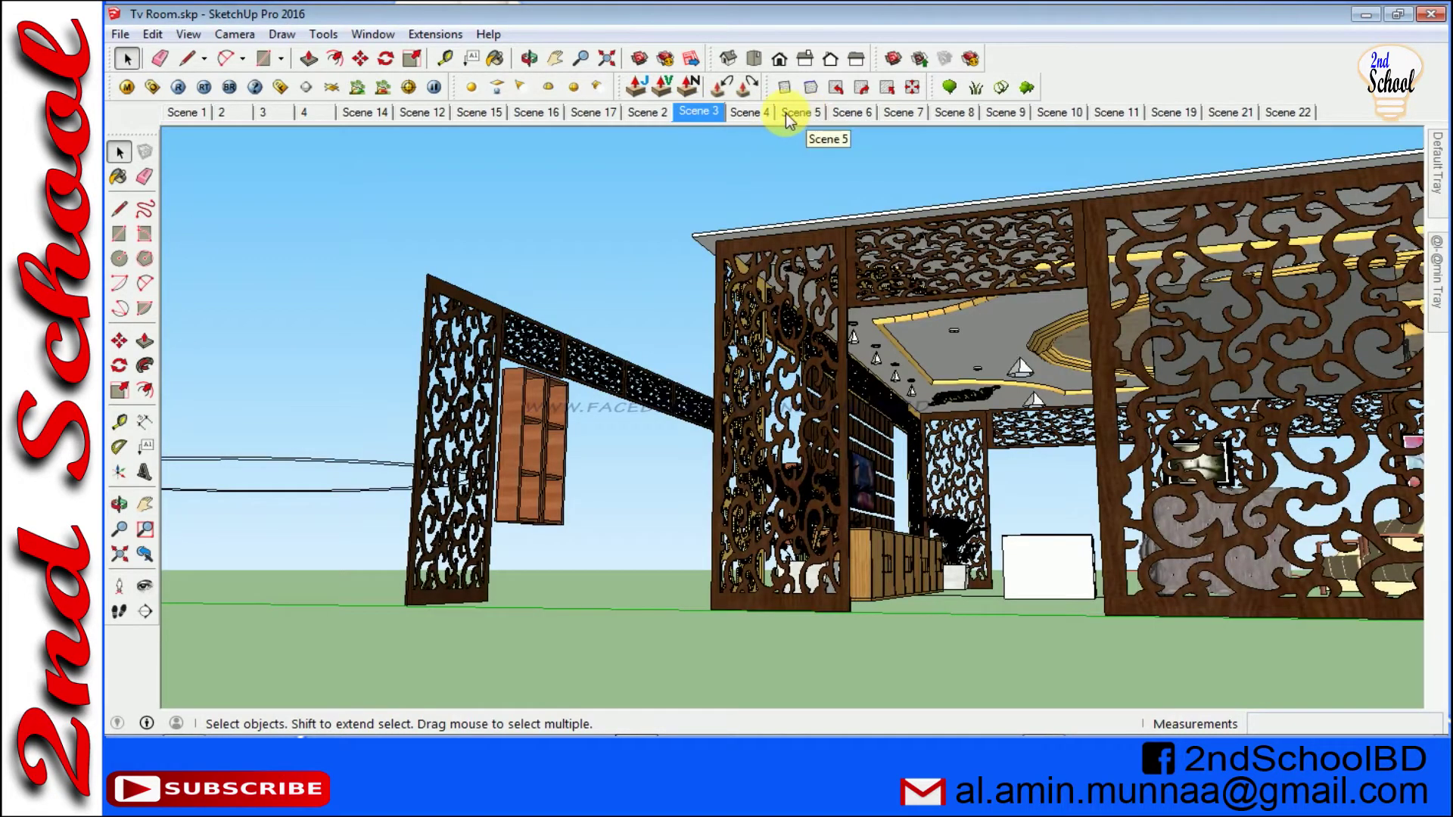
pyautogui.click(798, 113)
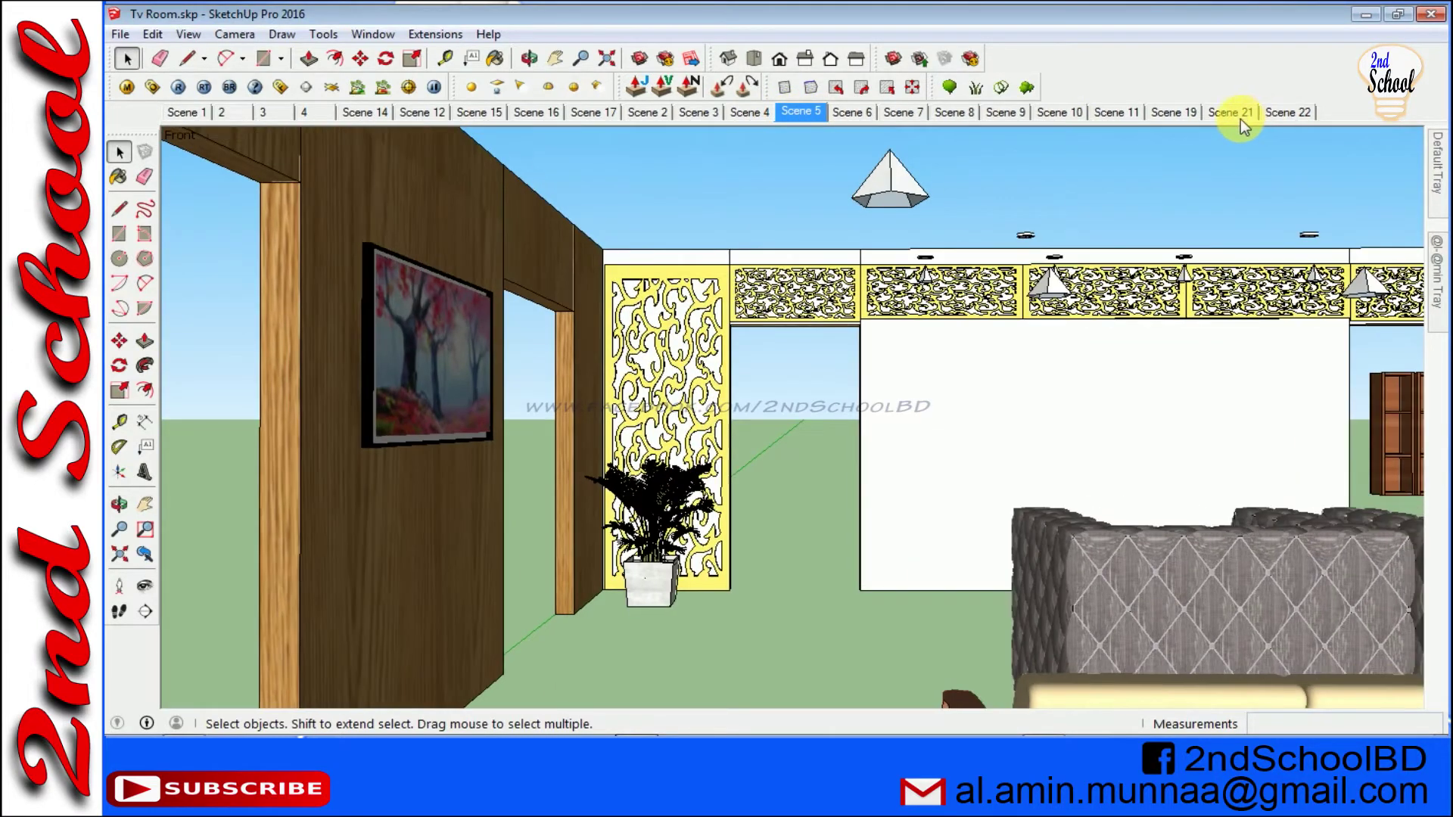
pyautogui.click(1224, 112)
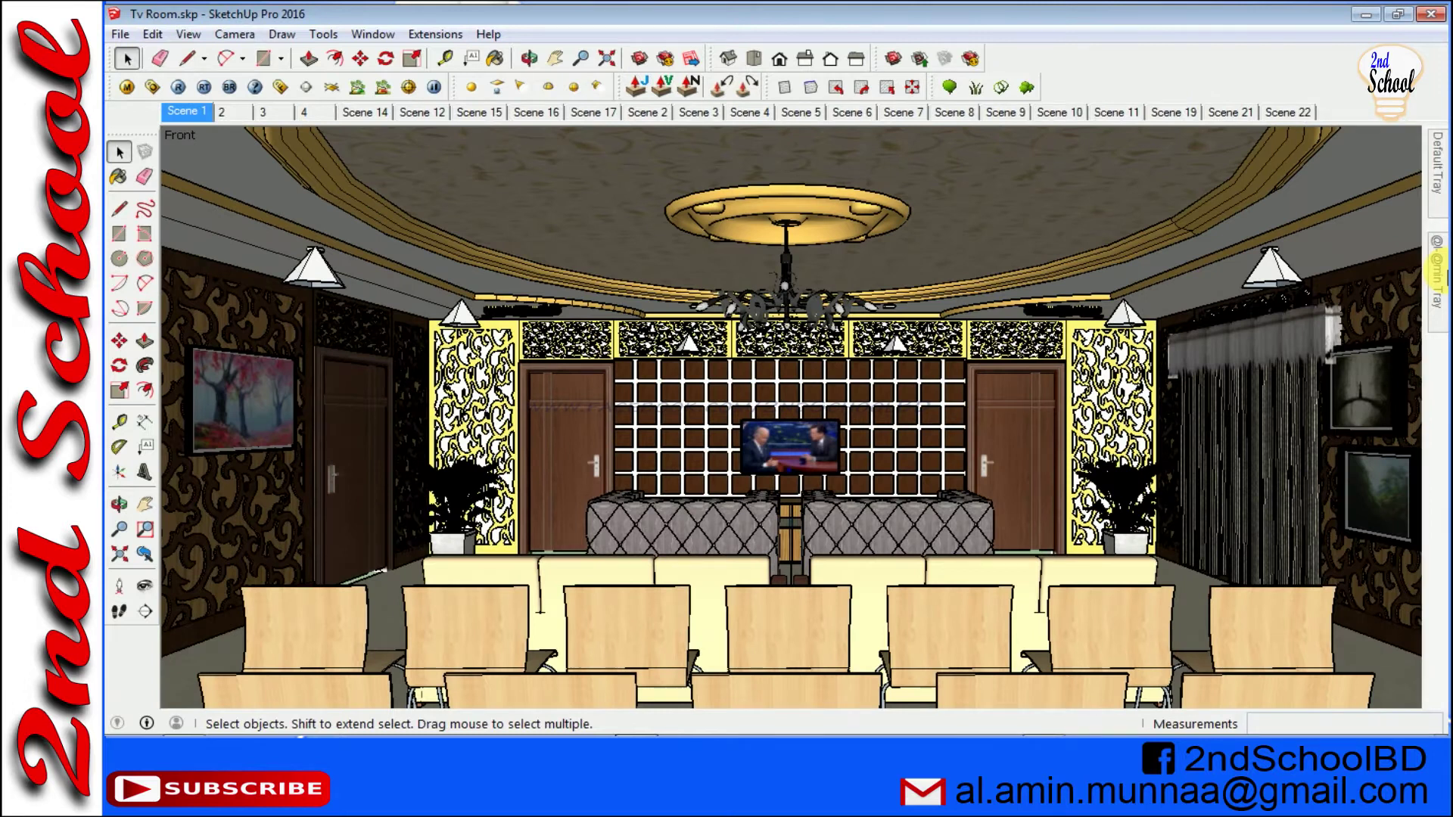
# - Show the Entity Info and Layers panels in the right tray and browse the layer list
pyautogui.moveTo(1436, 269)
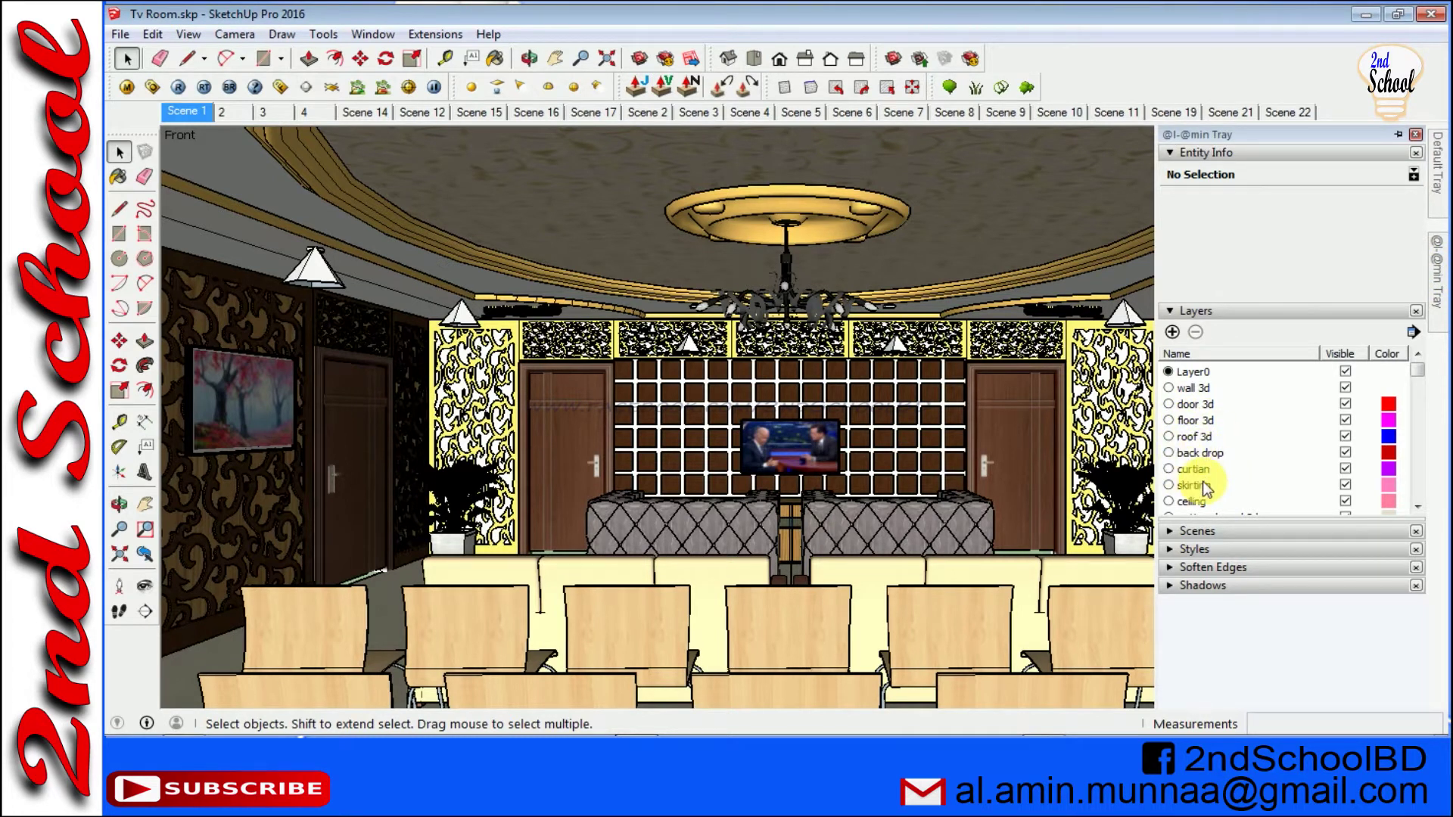
pyautogui.scroll(-1, 1218, 468)
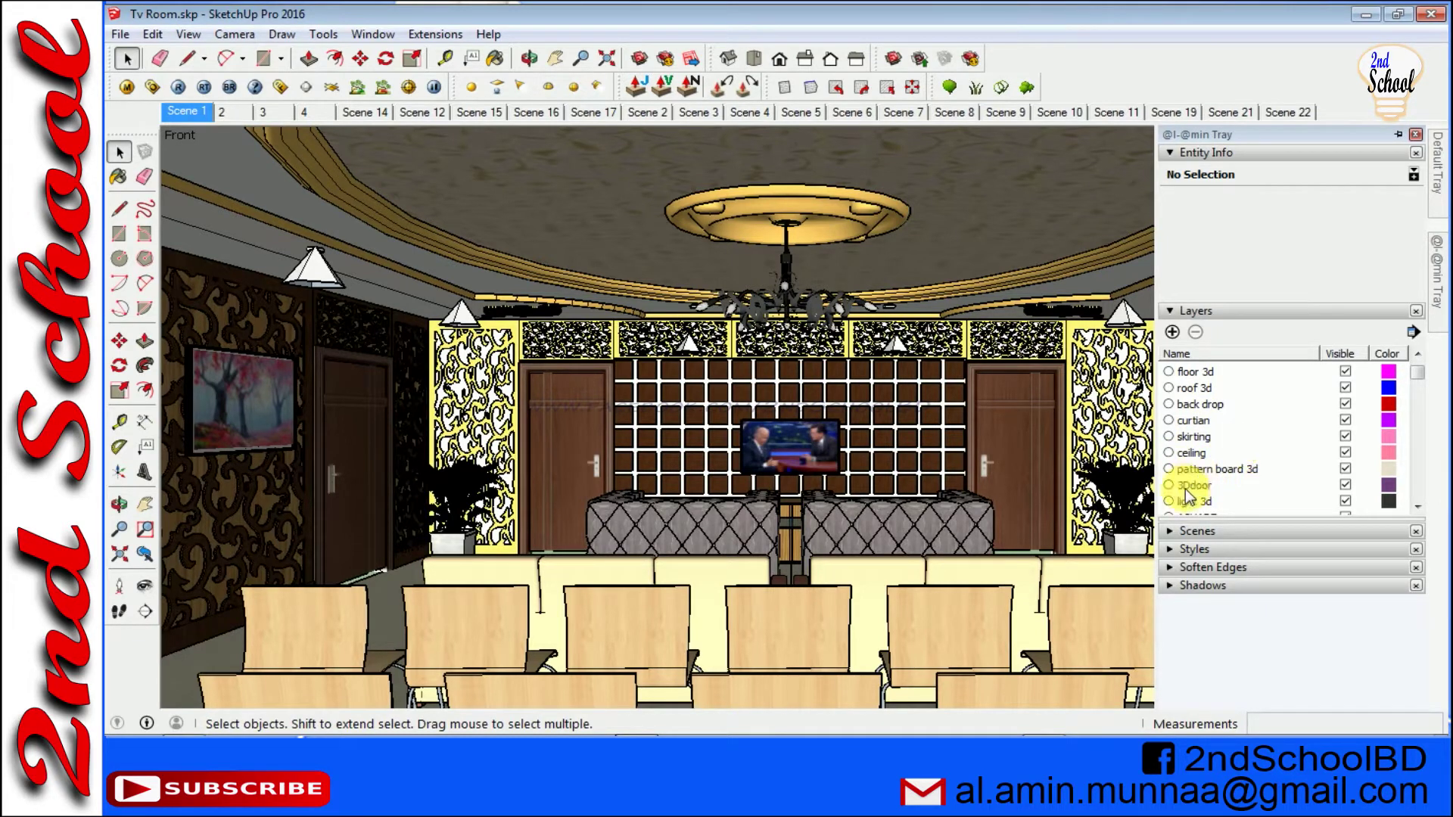
pyautogui.scroll(-1, 1188, 488)
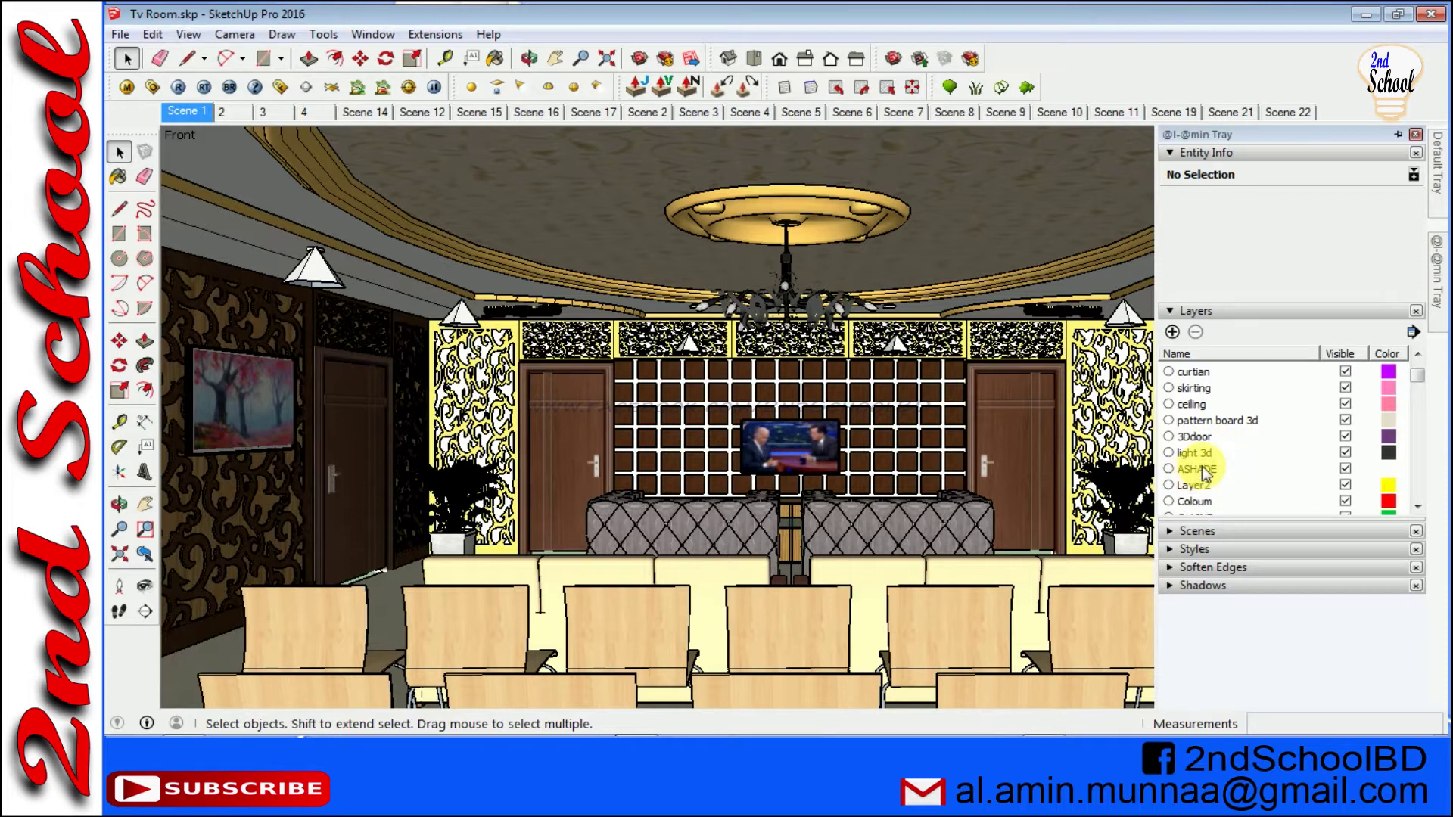
pyautogui.scroll(2, 1202, 466)
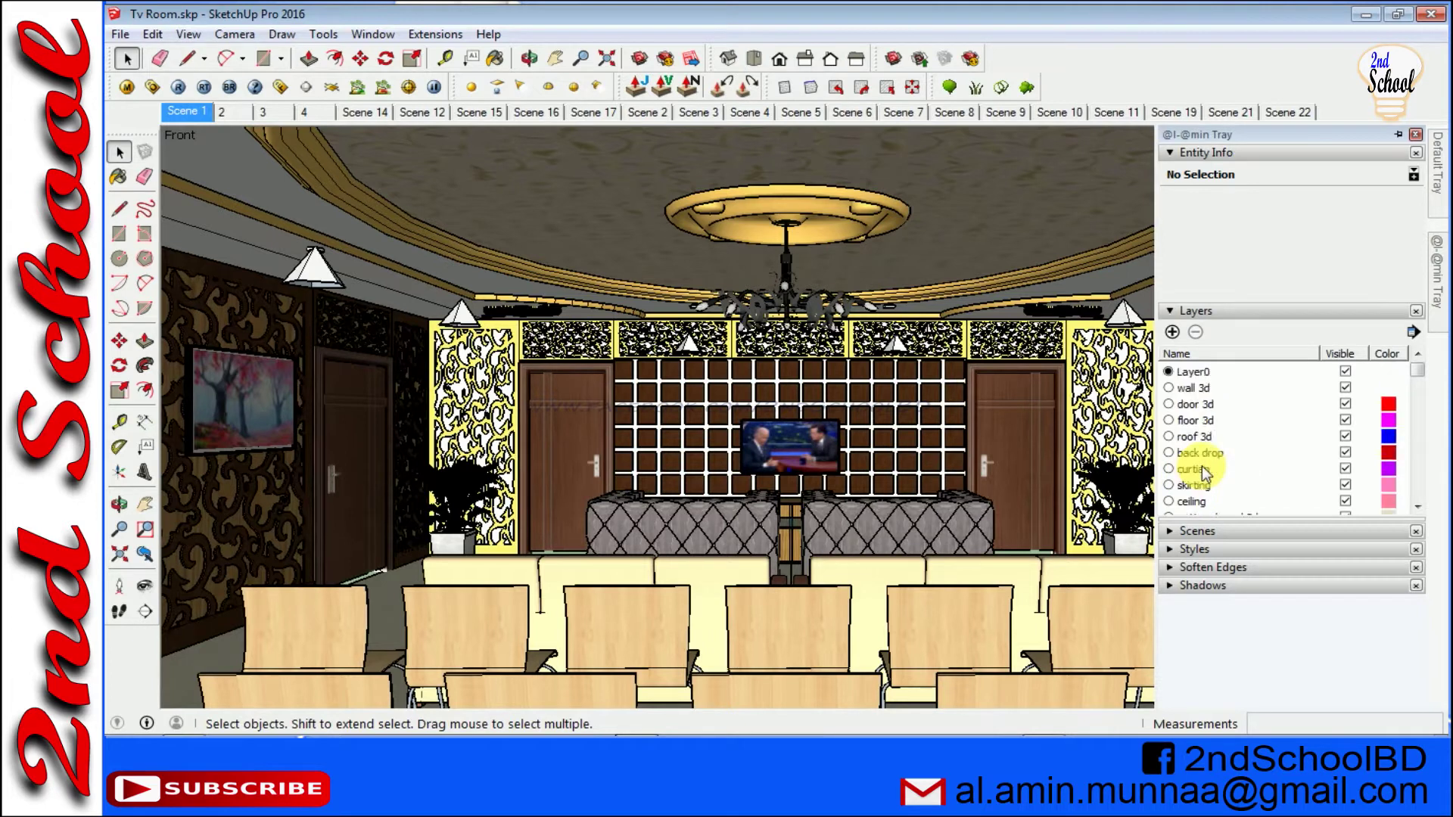
# - Hide the wall 3d, door 3d, floor 3d, roof 3d and back drop layers
pyautogui.click(1347, 390)
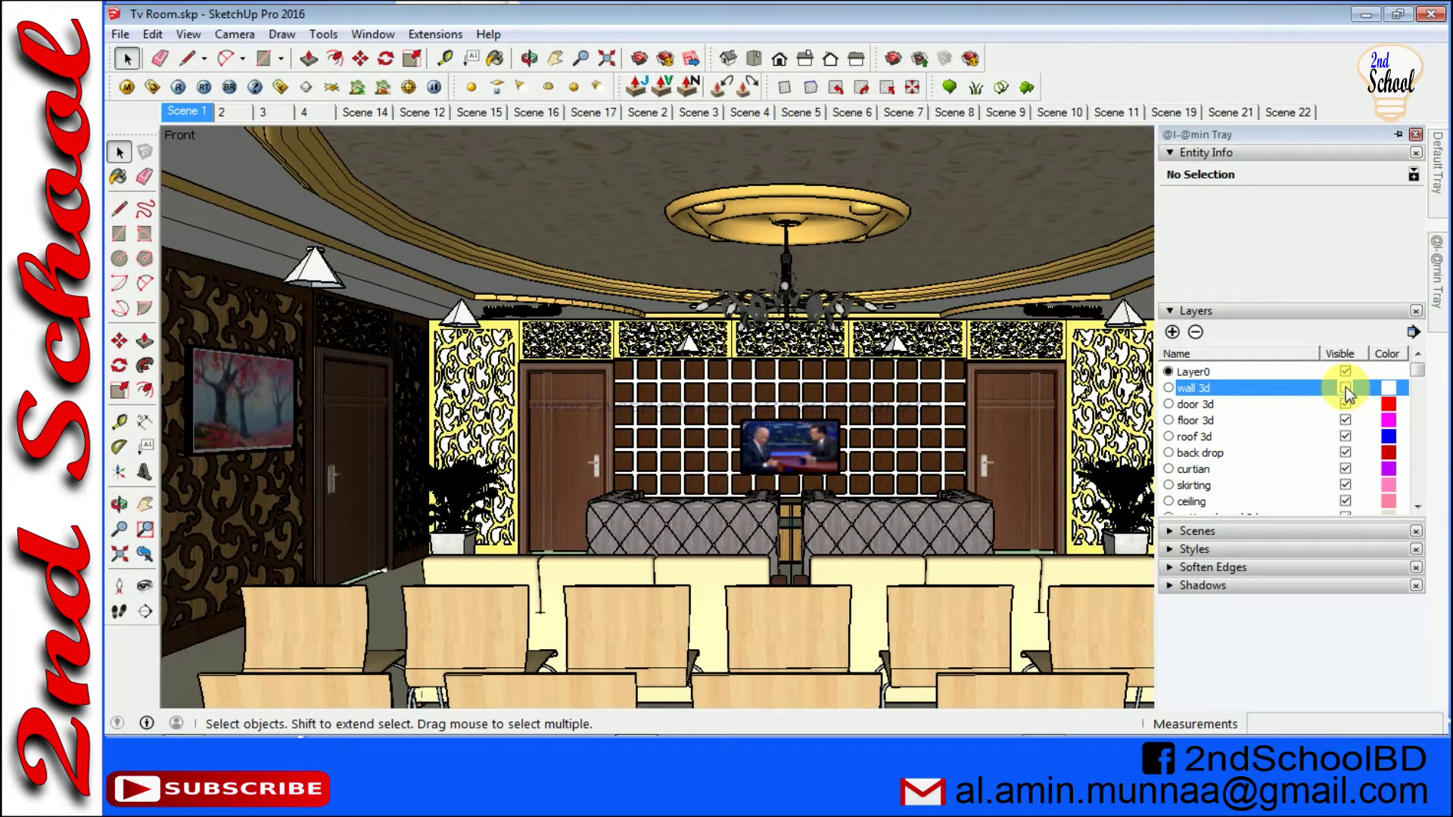
pyautogui.click(1346, 388)
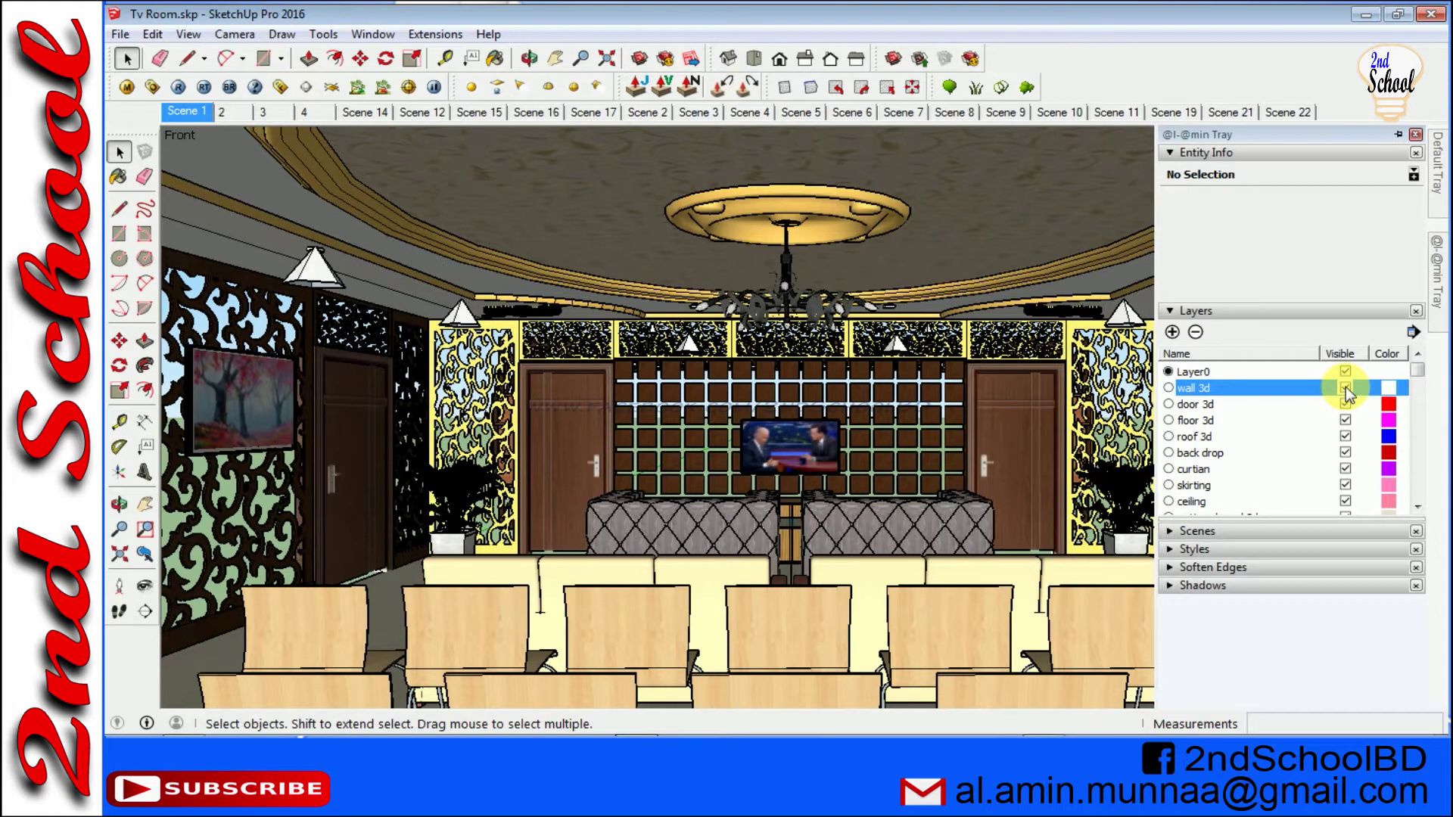
pyautogui.click(1346, 388)
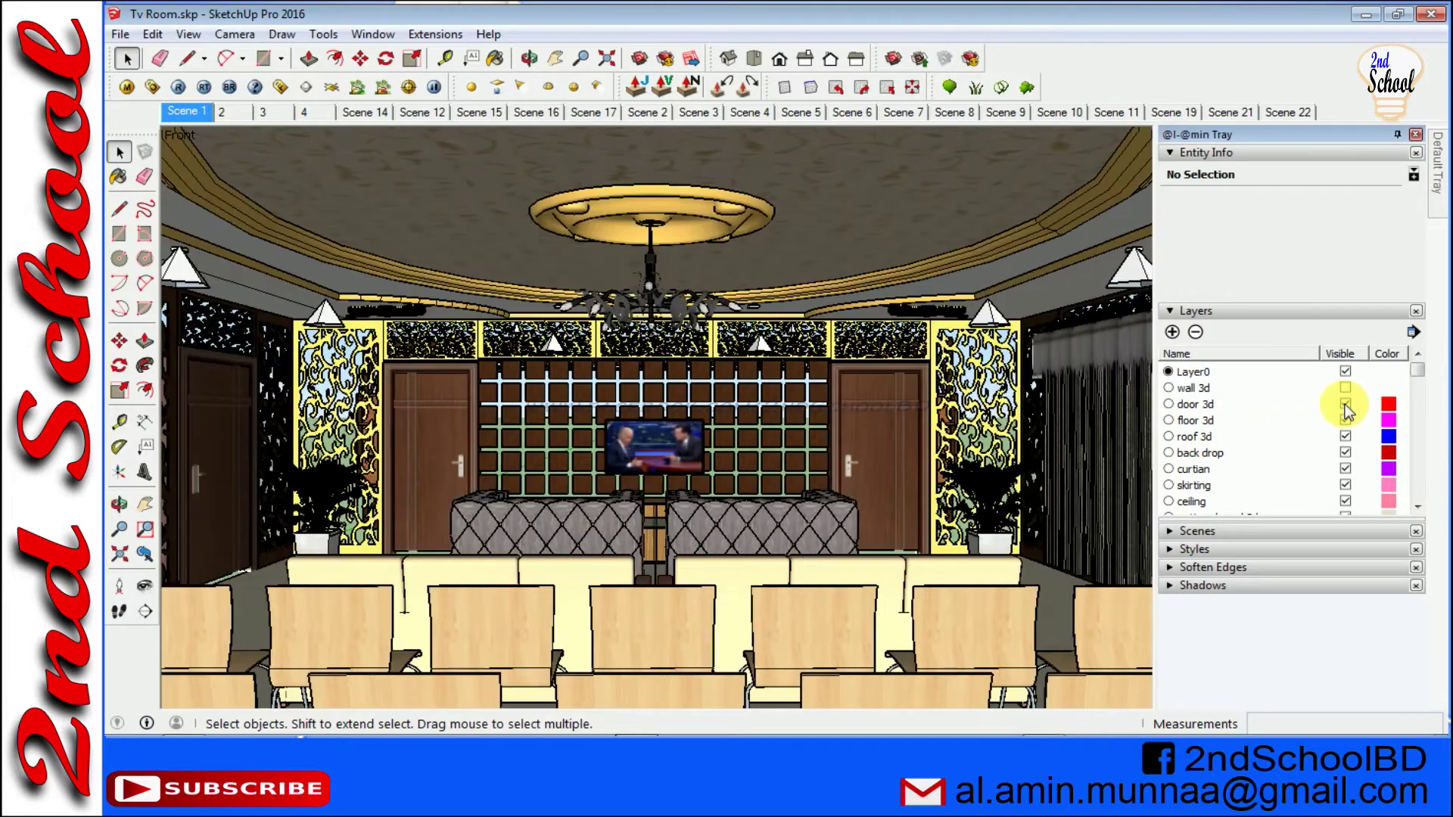
pyautogui.click(1346, 403)
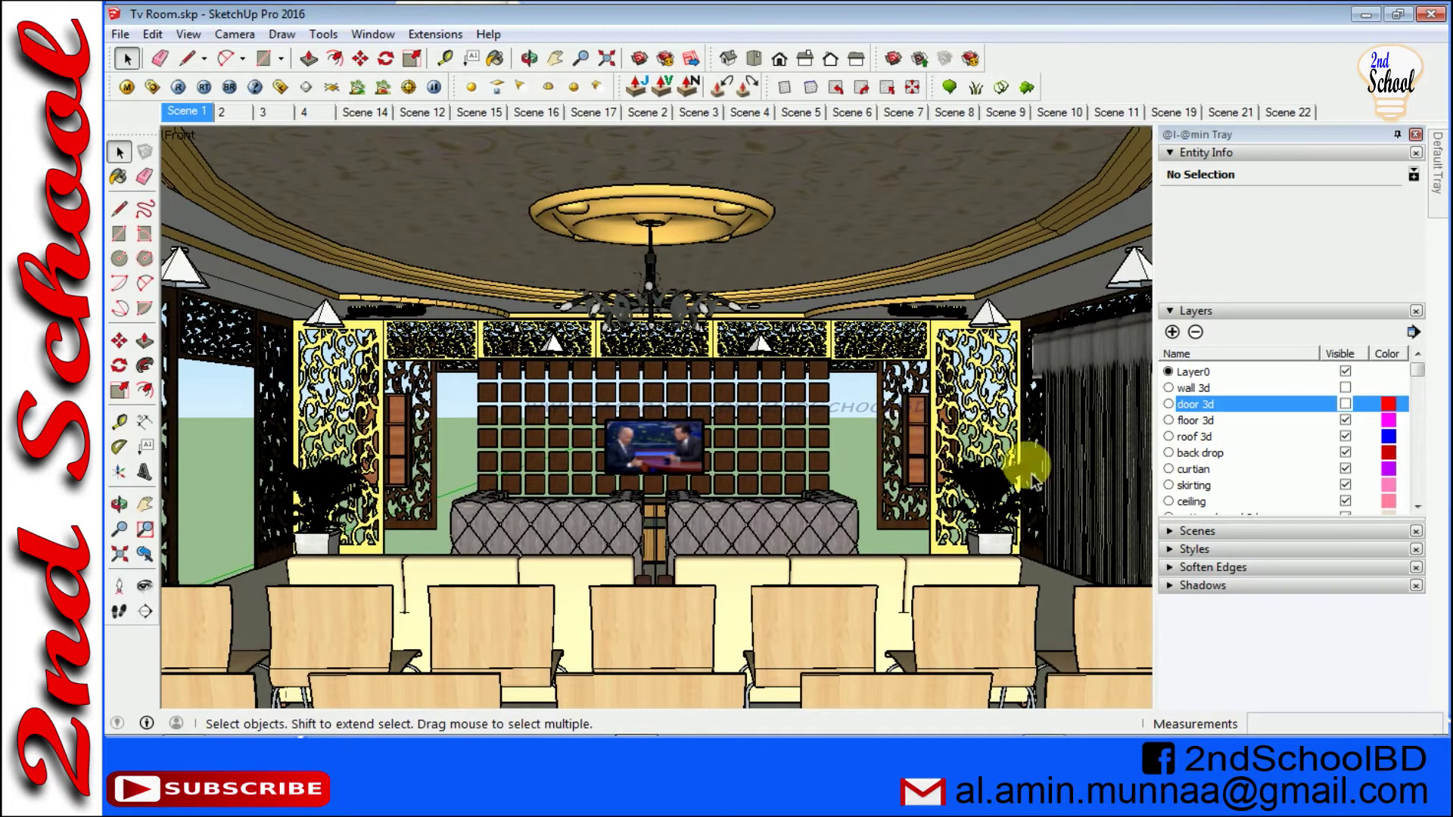
pyautogui.click(1346, 421)
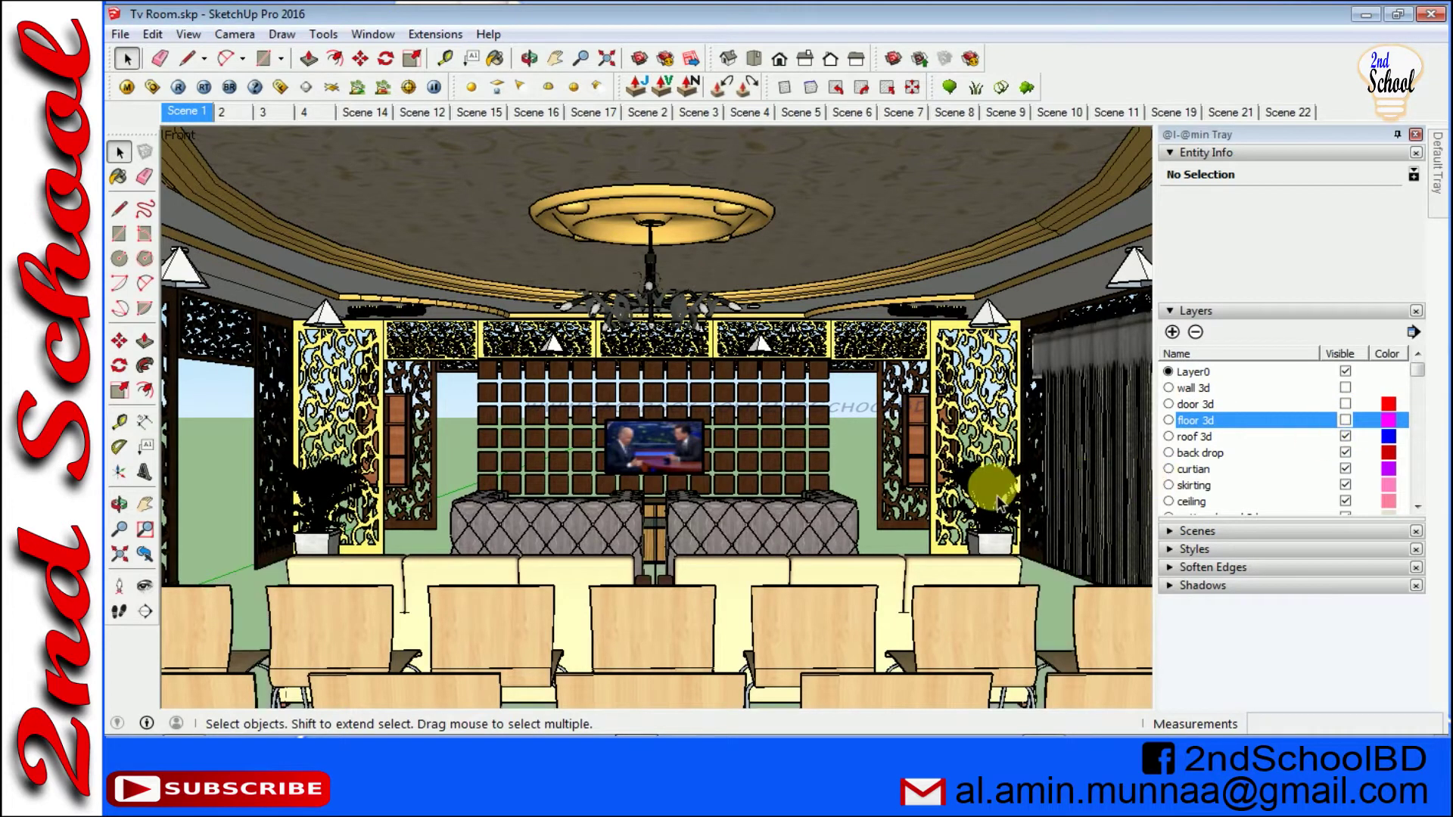
pyautogui.click(1346, 436)
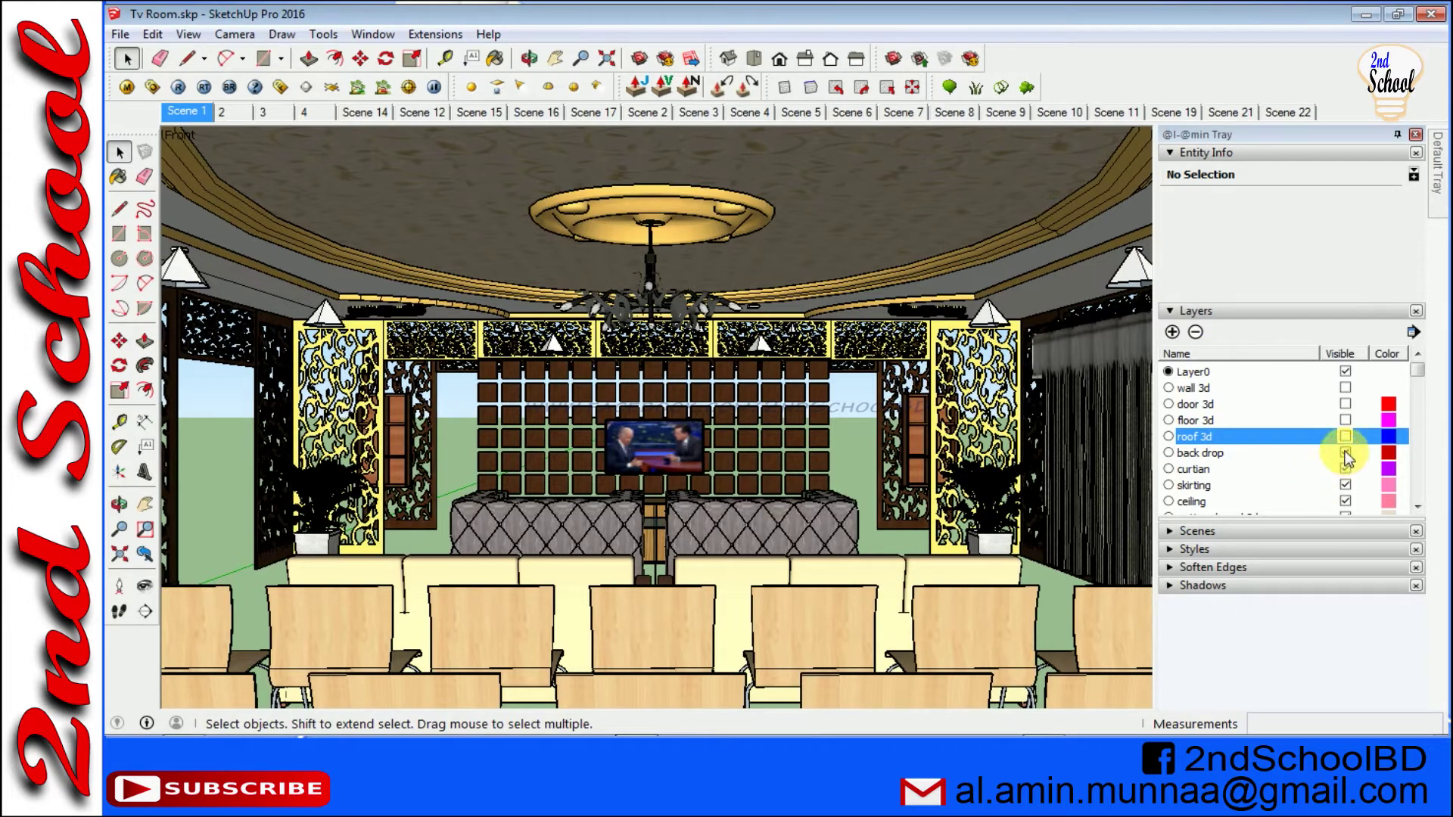
pyautogui.click(1346, 453)
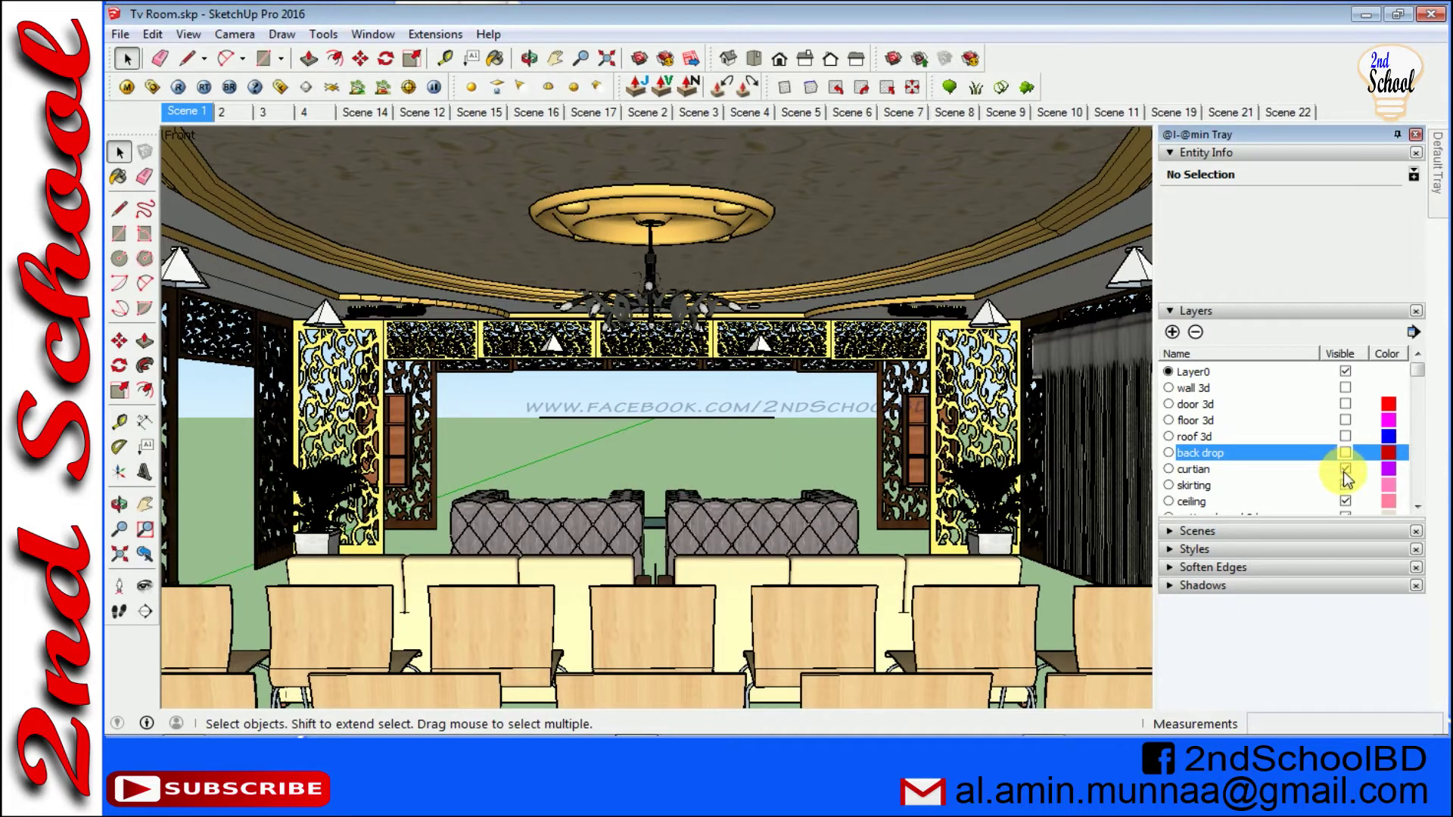
# - Check the curtain's layer, then hide the curtian, skirting and ceiling layers
pyautogui.click(1113, 445)
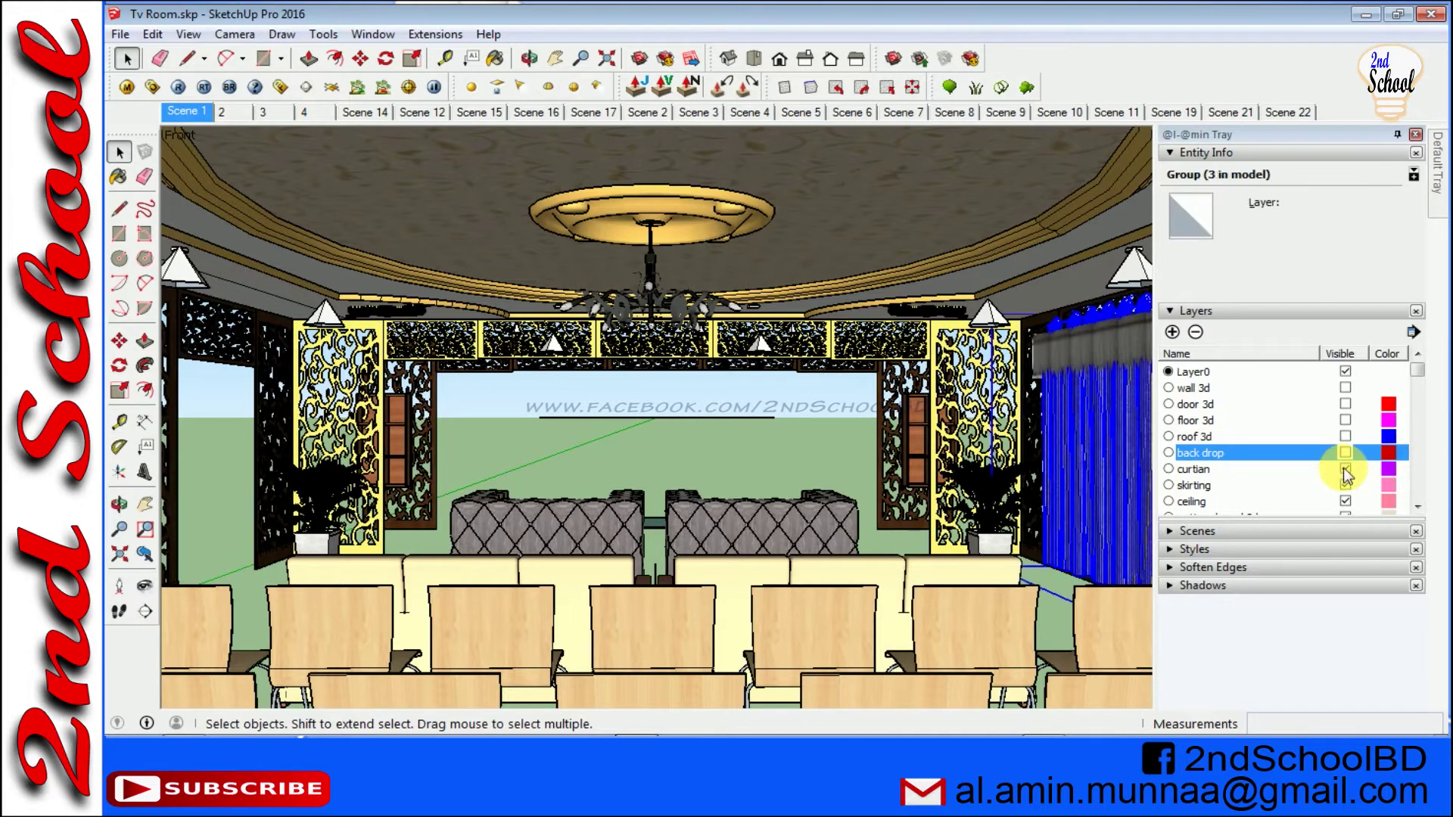
pyautogui.click(1345, 470)
pyautogui.click(1344, 469)
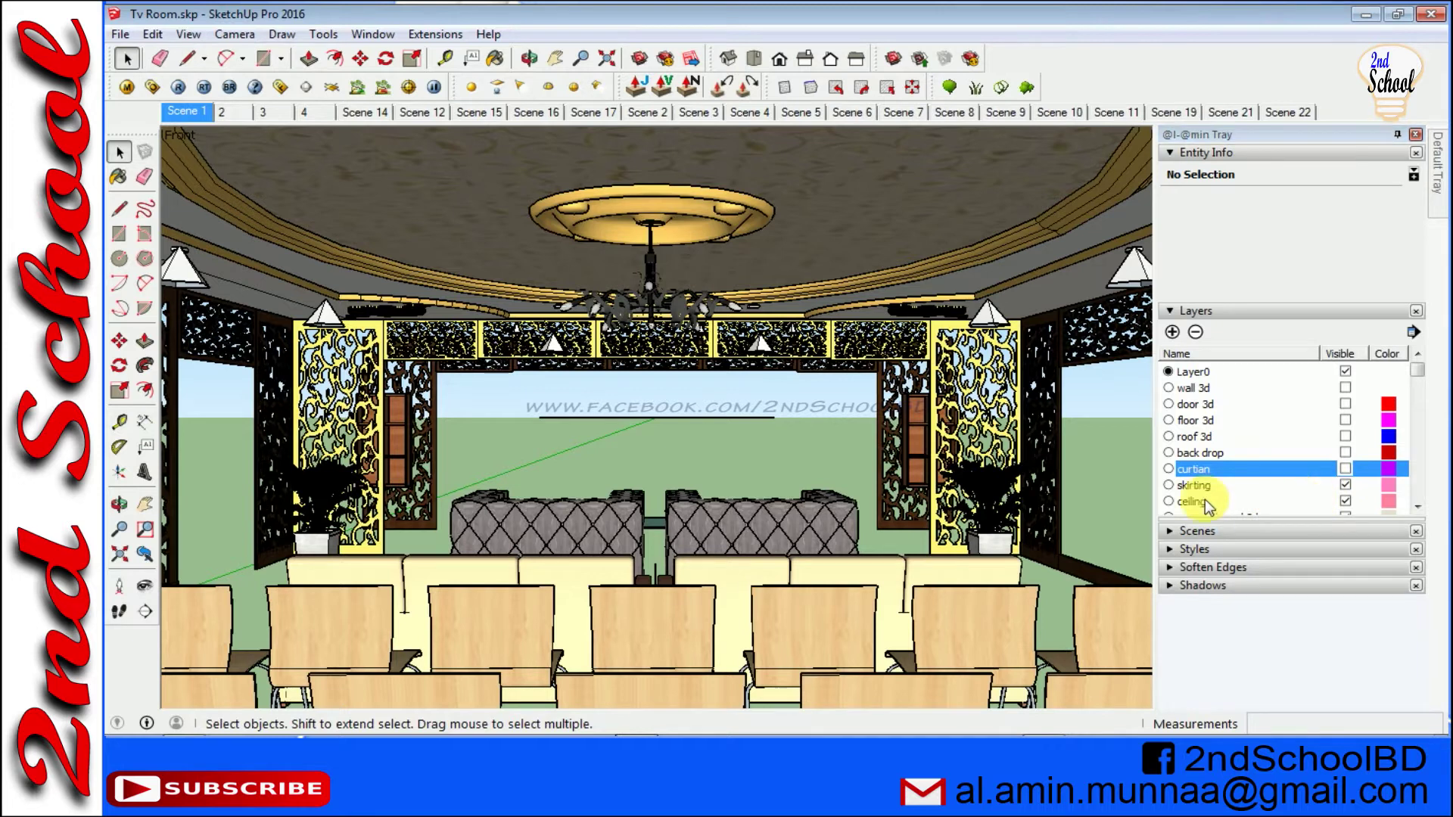
pyautogui.click(1345, 485)
pyautogui.click(1345, 485)
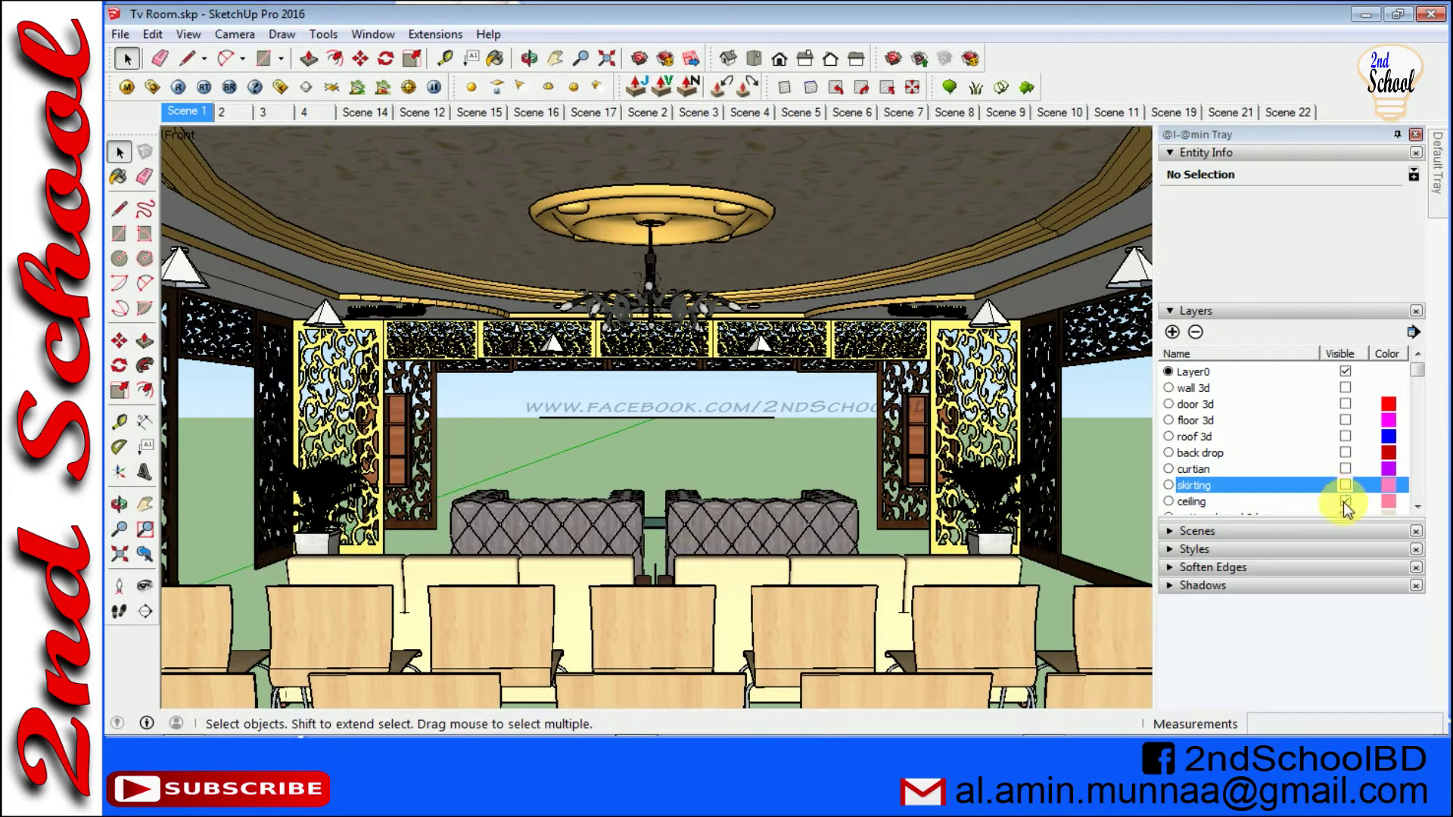
pyautogui.click(1345, 501)
pyautogui.click(1345, 501)
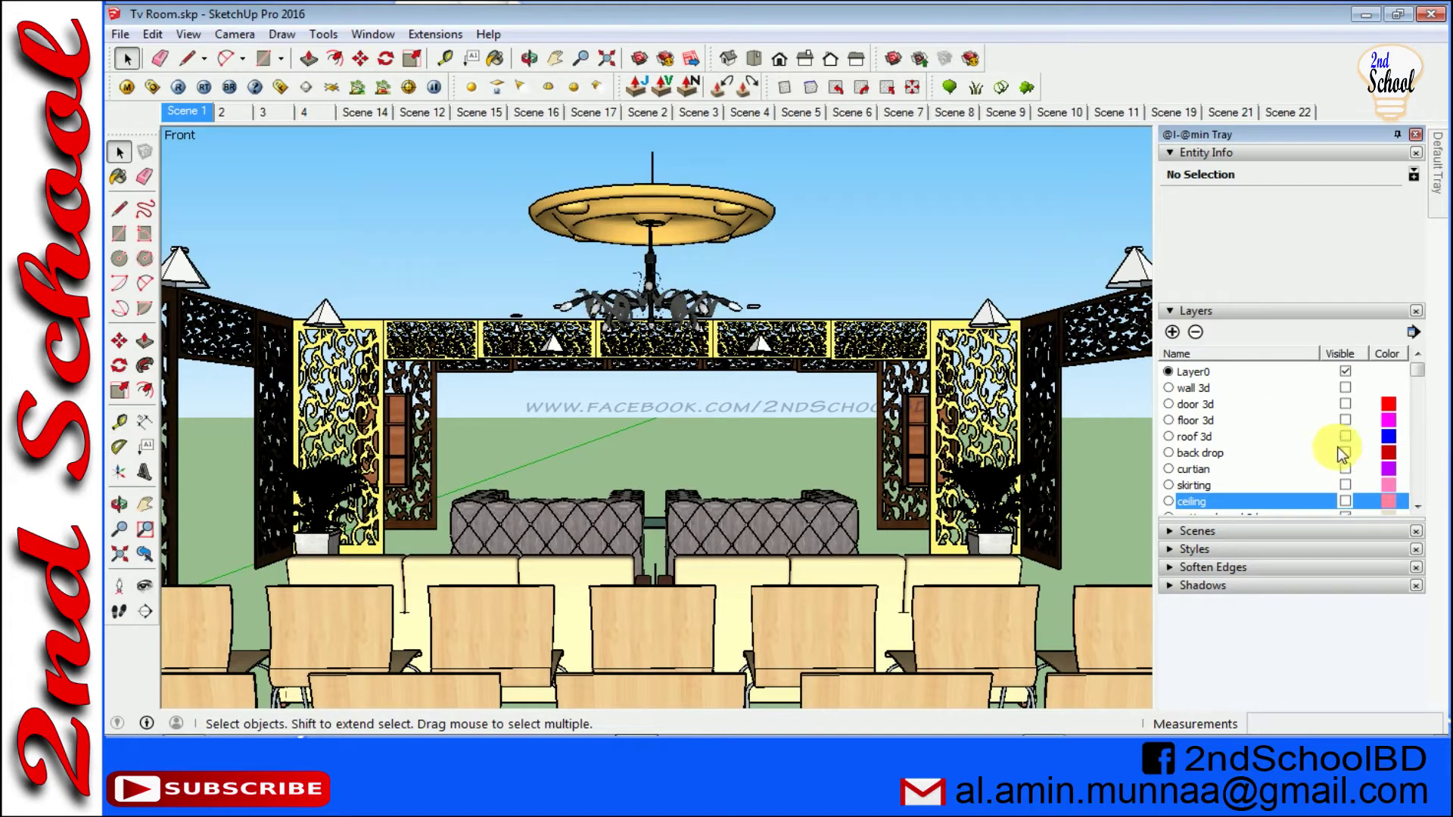
# - Hide the pattern board 3d, 3Ddoor, light 3d and furniture 3d layers
pyautogui.scroll(-1, 1302, 450)
pyautogui.click(1345, 468)
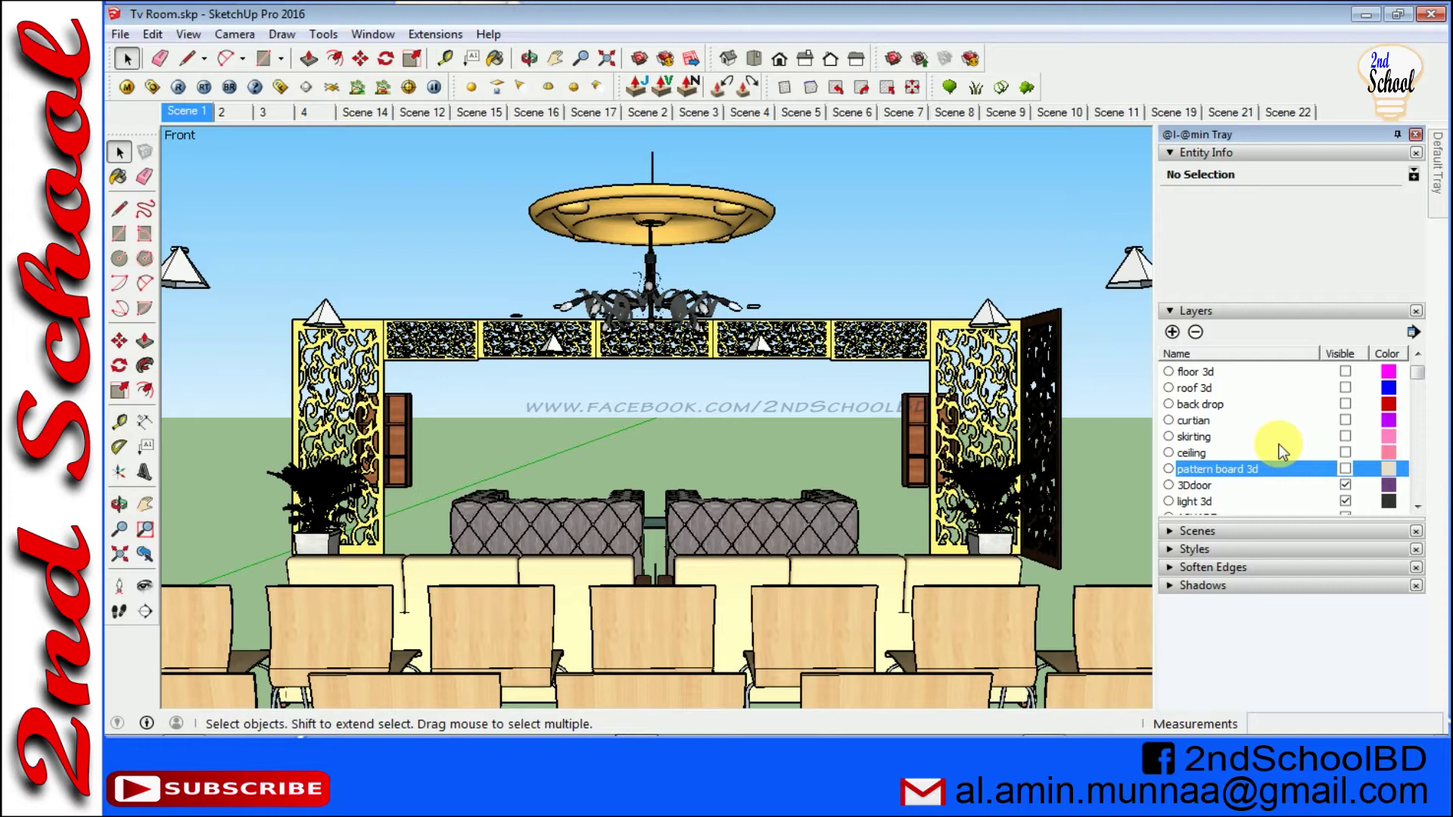
pyautogui.click(1345, 486)
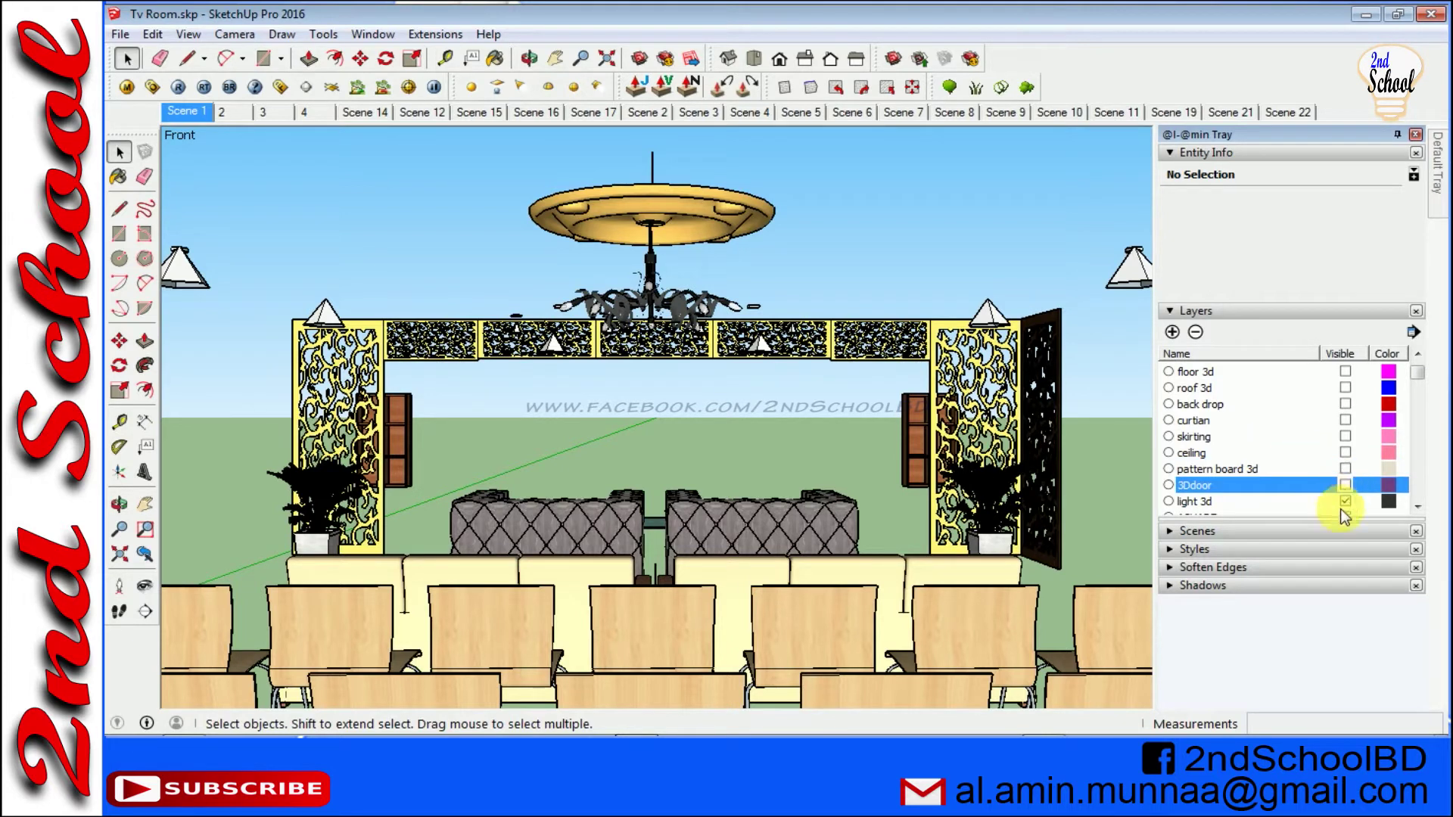
pyautogui.click(1345, 502)
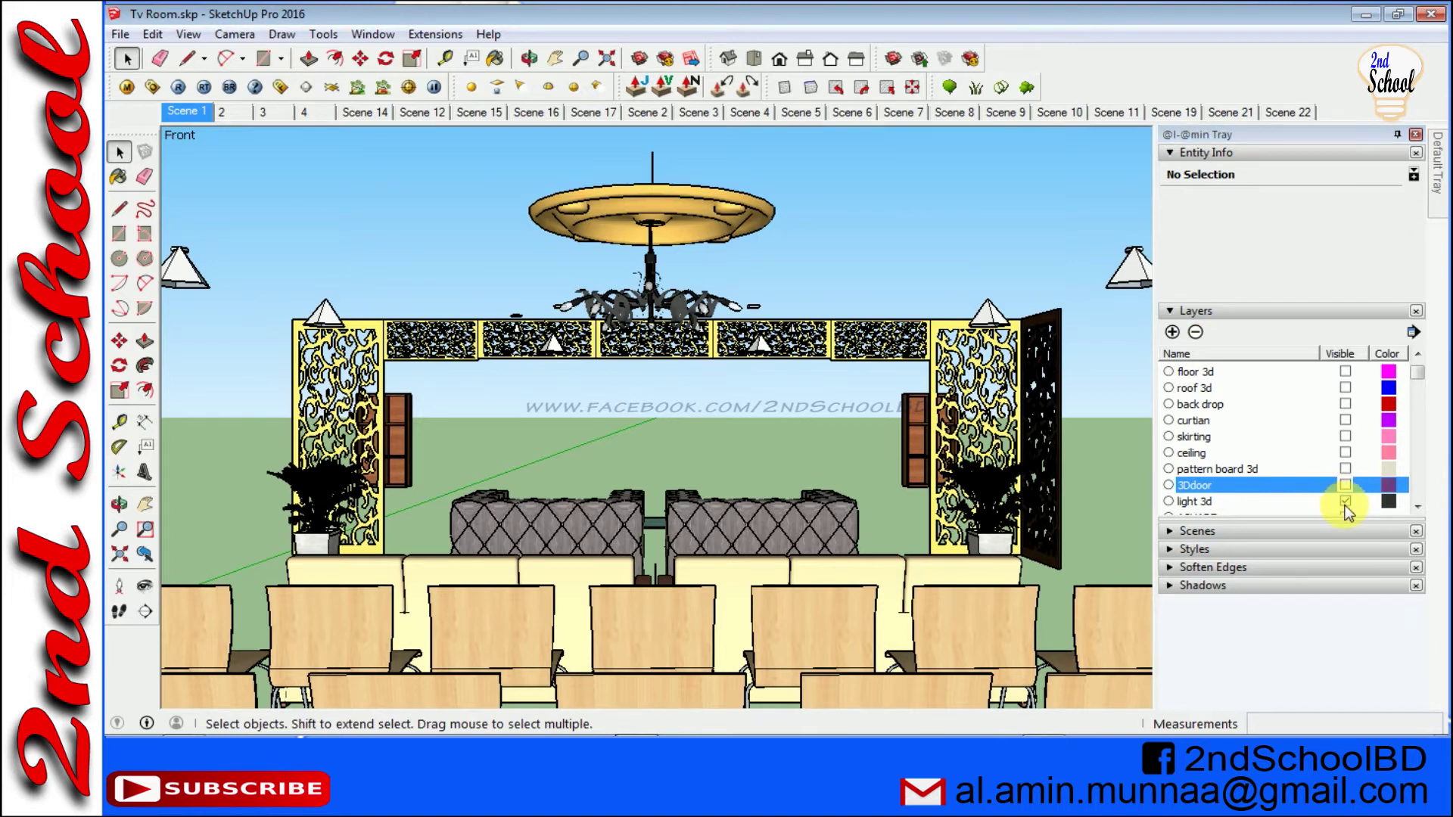
pyautogui.click(1345, 502)
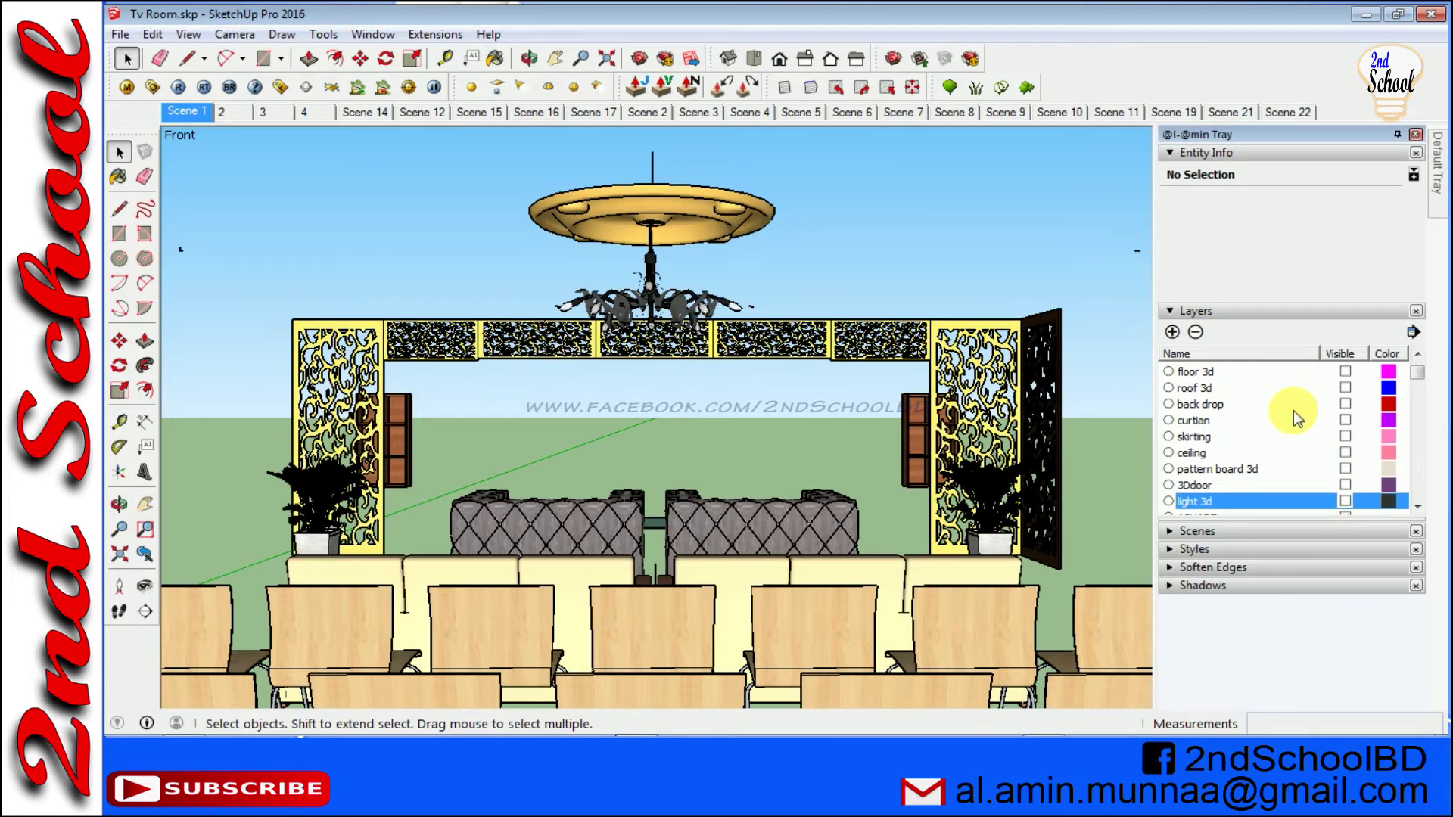
pyautogui.scroll(-2, 1278, 409)
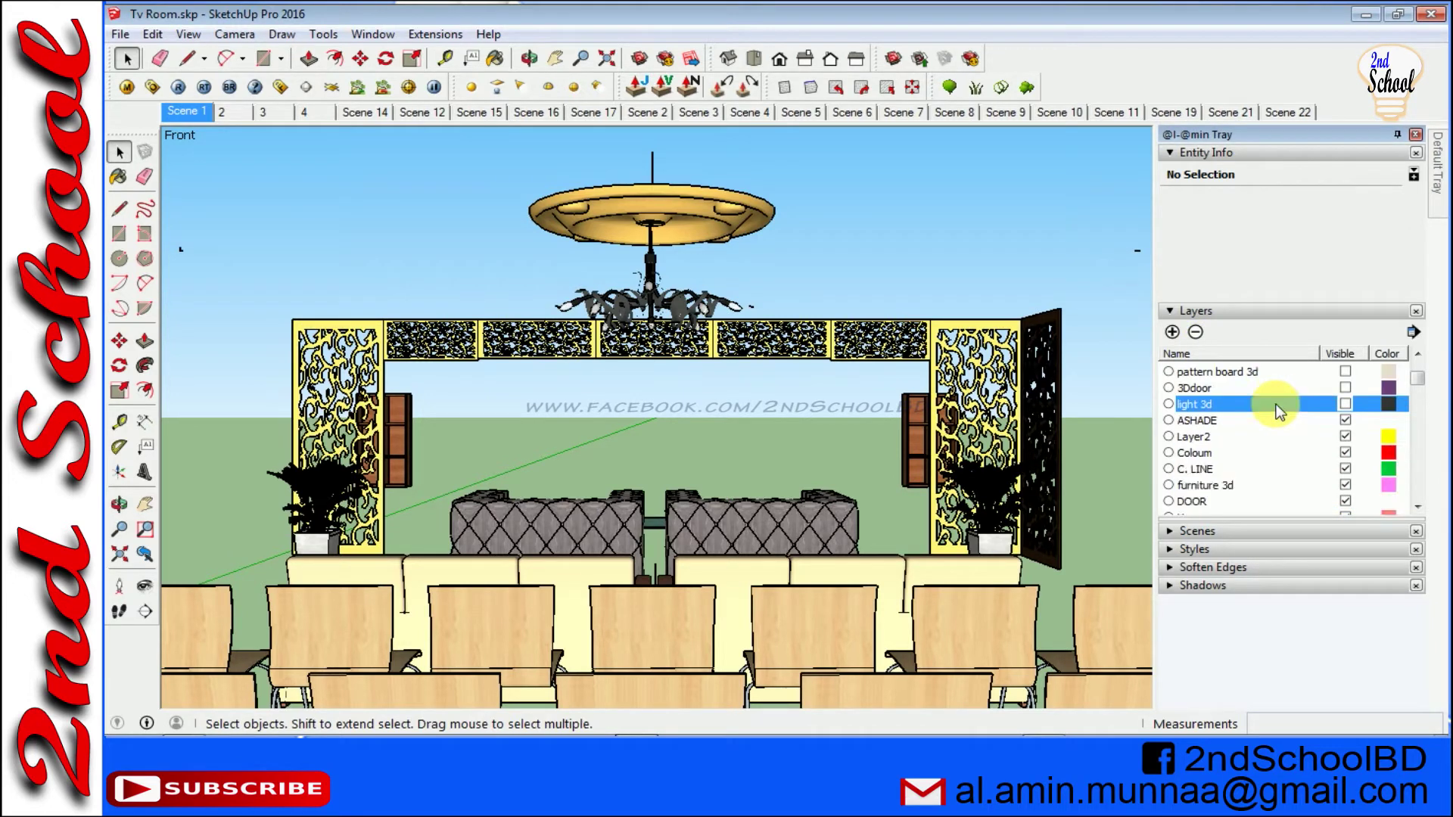
pyautogui.click(1346, 485)
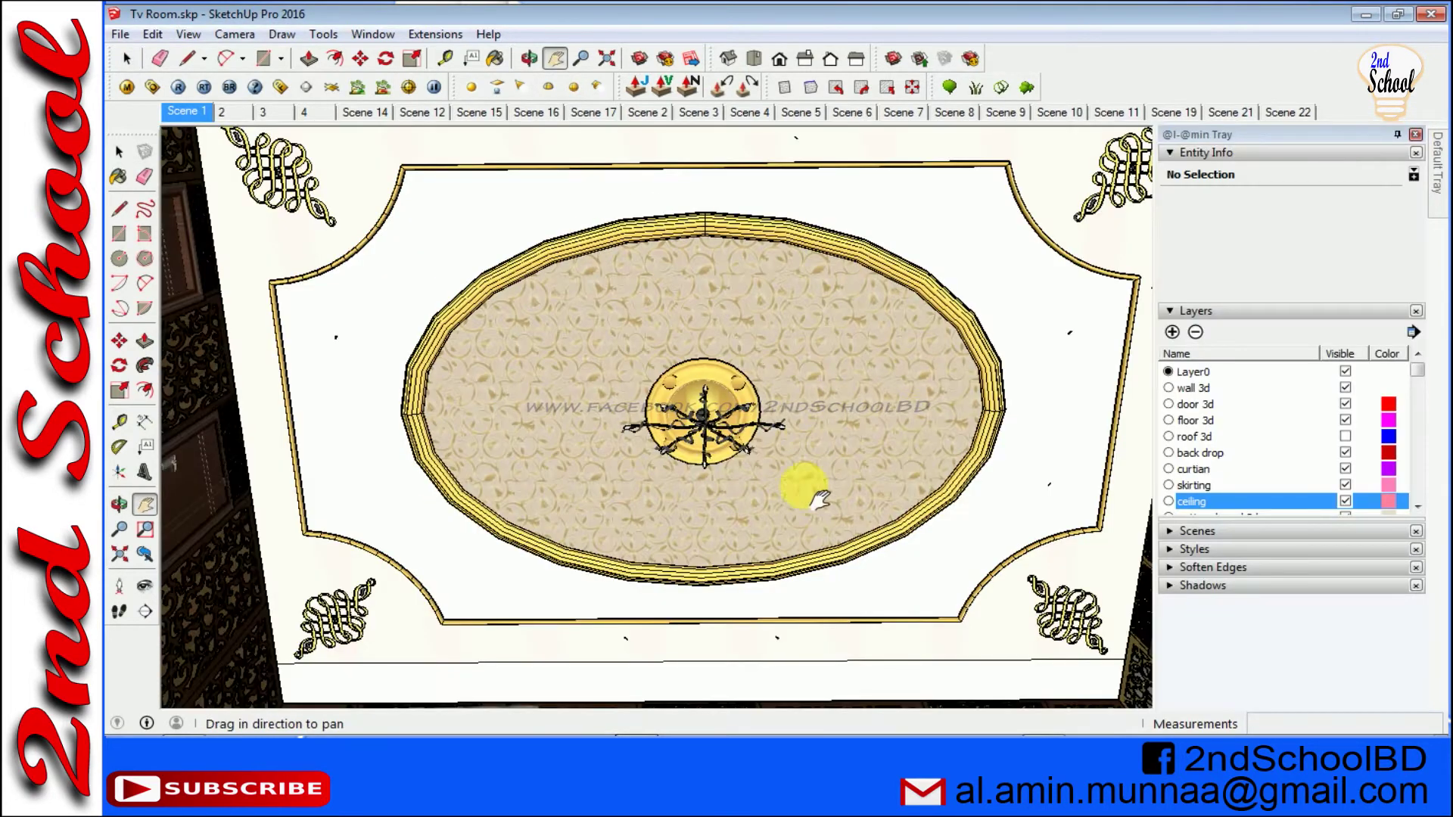
# - Zoom around the ceiling and toggle the pattern board 3d layer's visibility
pyautogui.scroll(5, 731, 493)
pyautogui.scroll(-6, 664, 376)
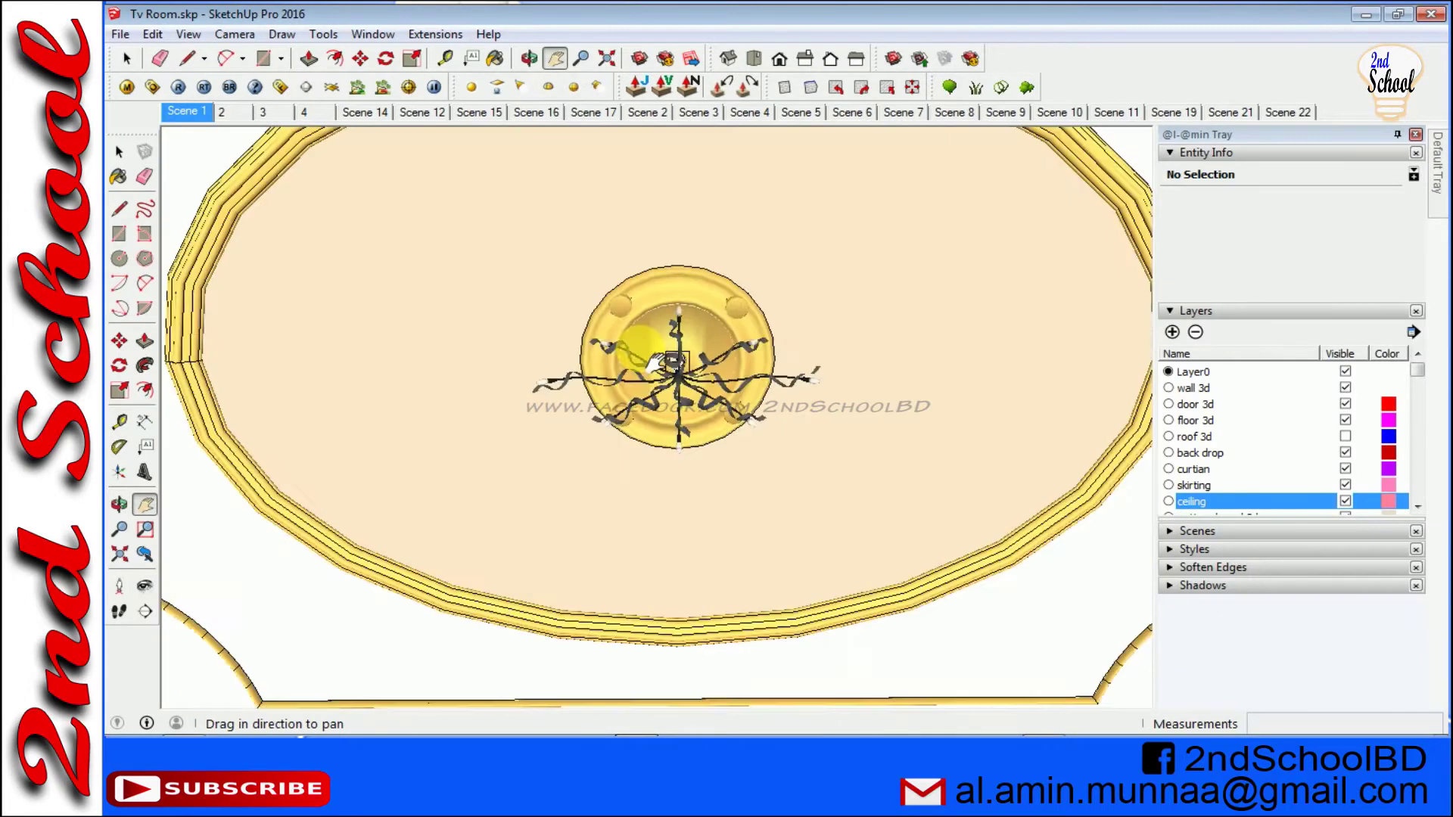
pyautogui.scroll(-2, 664, 376)
pyautogui.scroll(2, 662, 364)
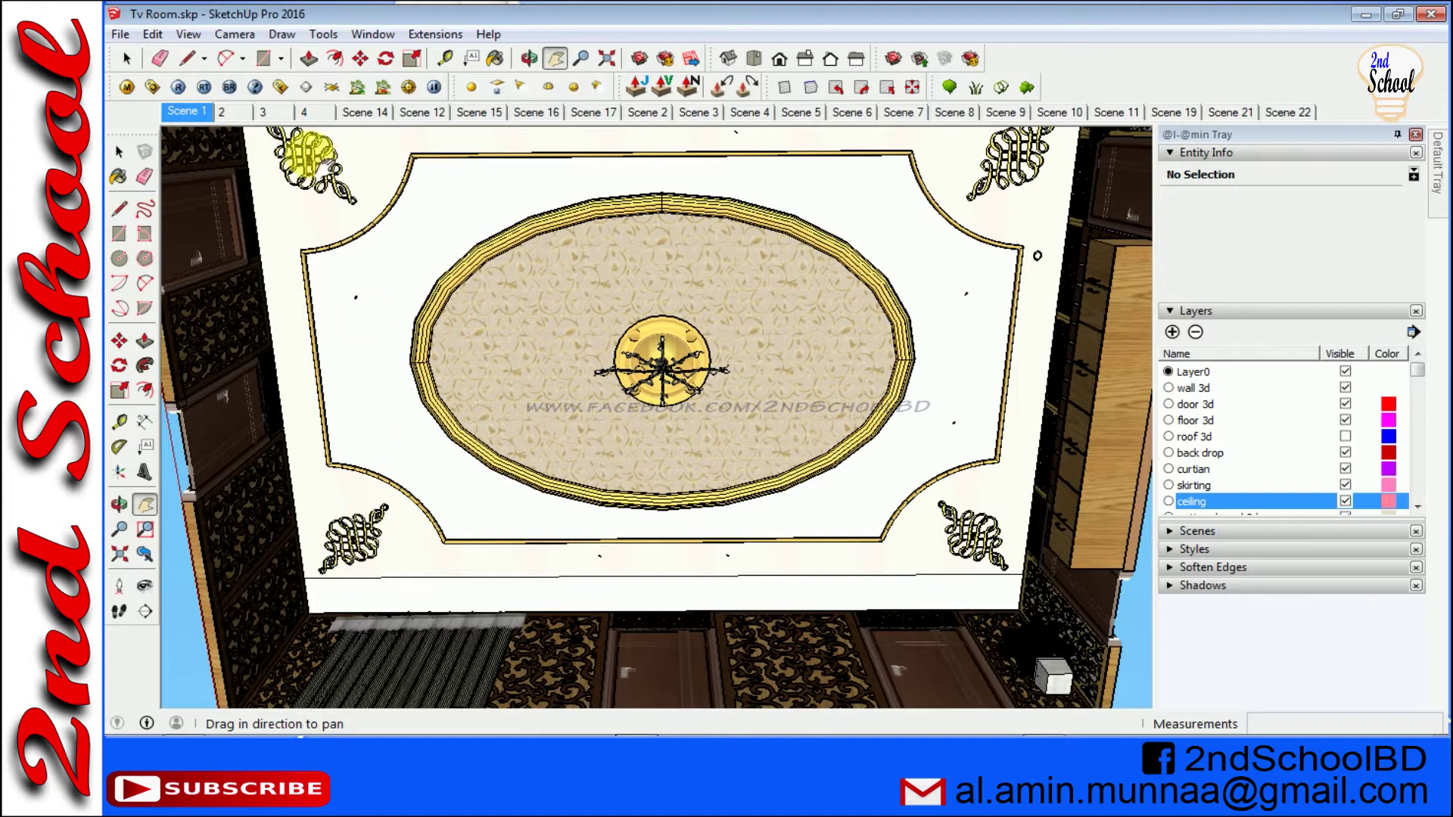
pyautogui.scroll(-1, 1292, 441)
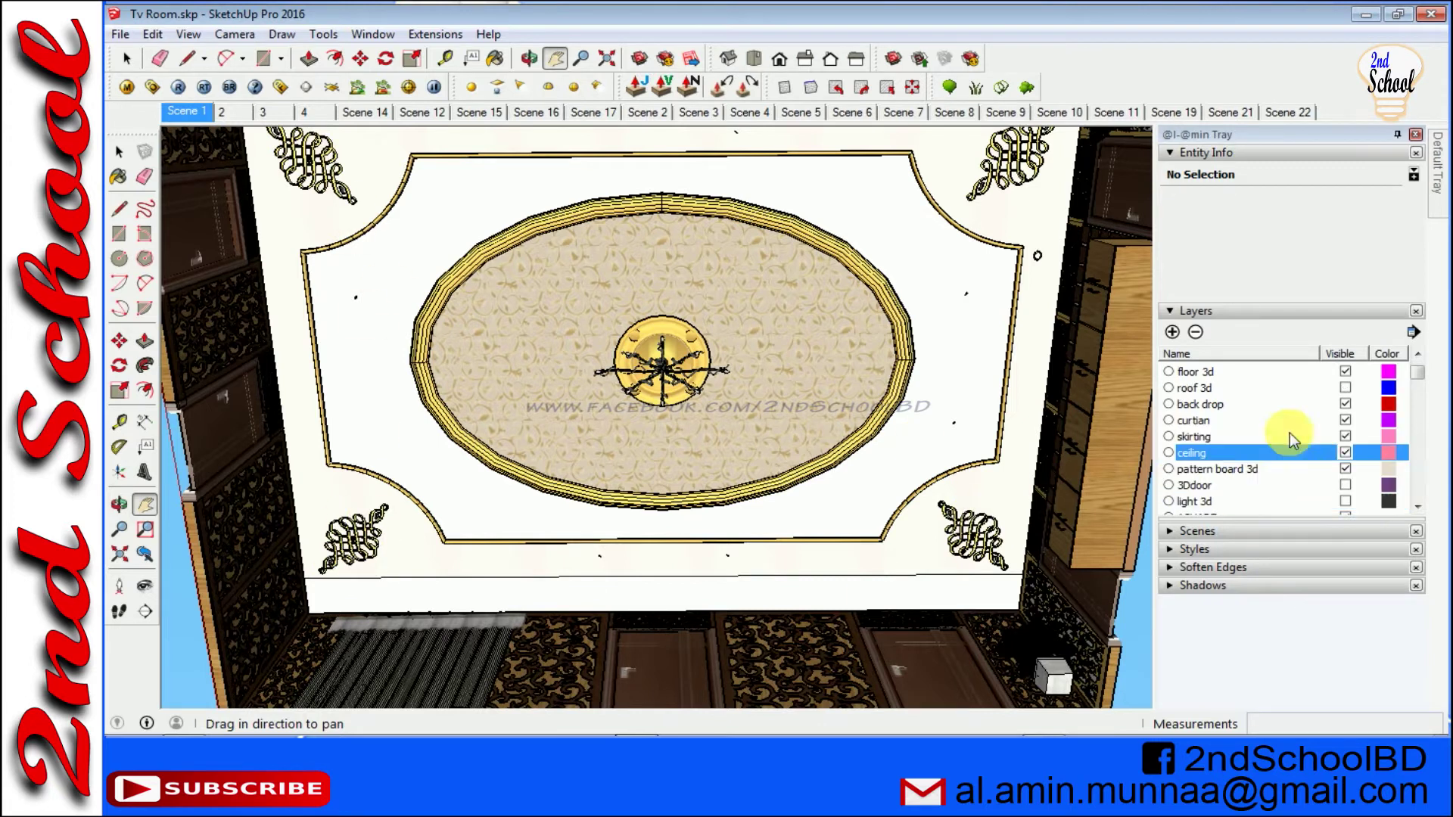
pyautogui.click(1346, 470)
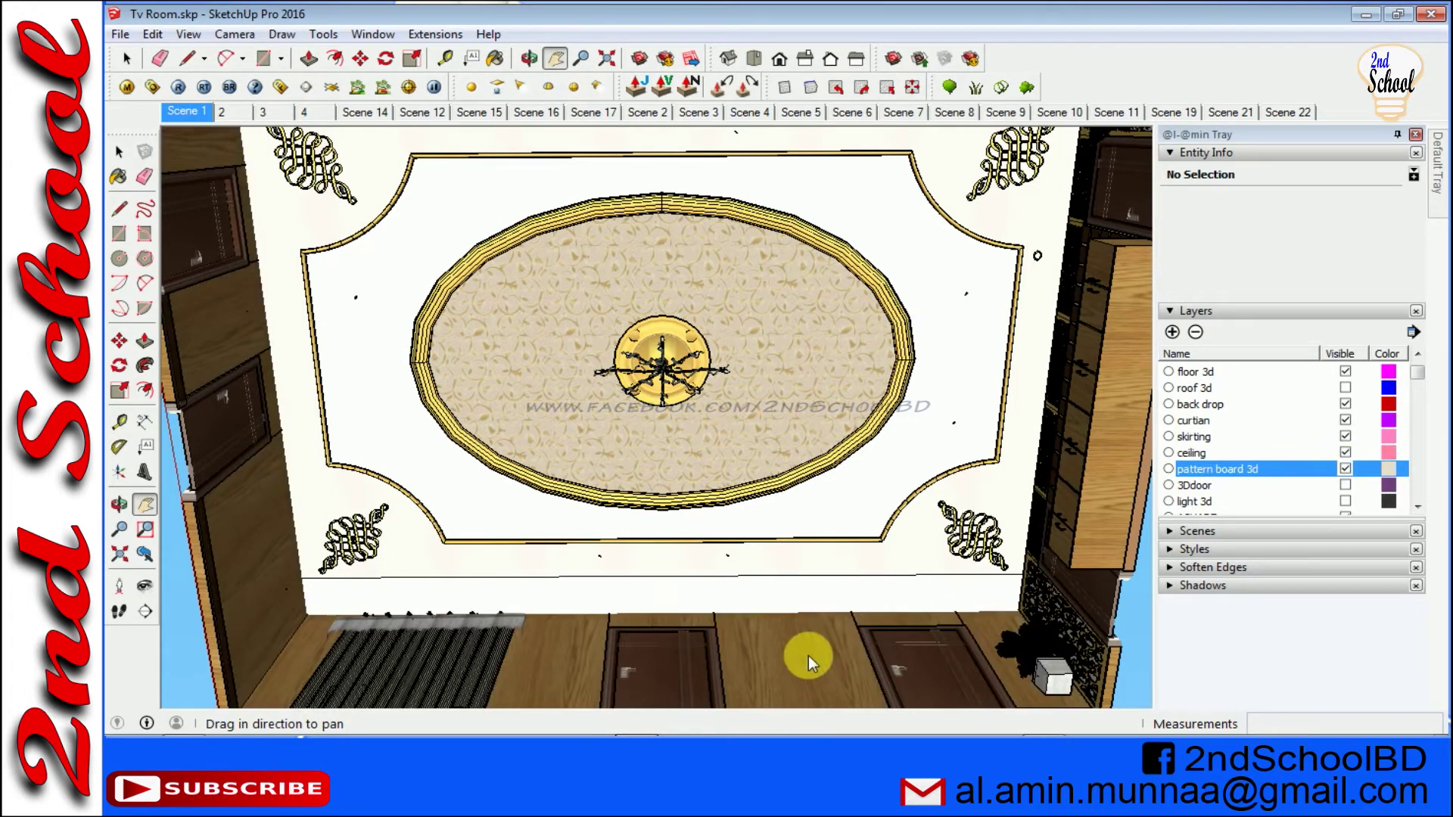
# - Zoom out and orbit the view to look over the whole room
pyautogui.scroll(-1, 1226, 469)
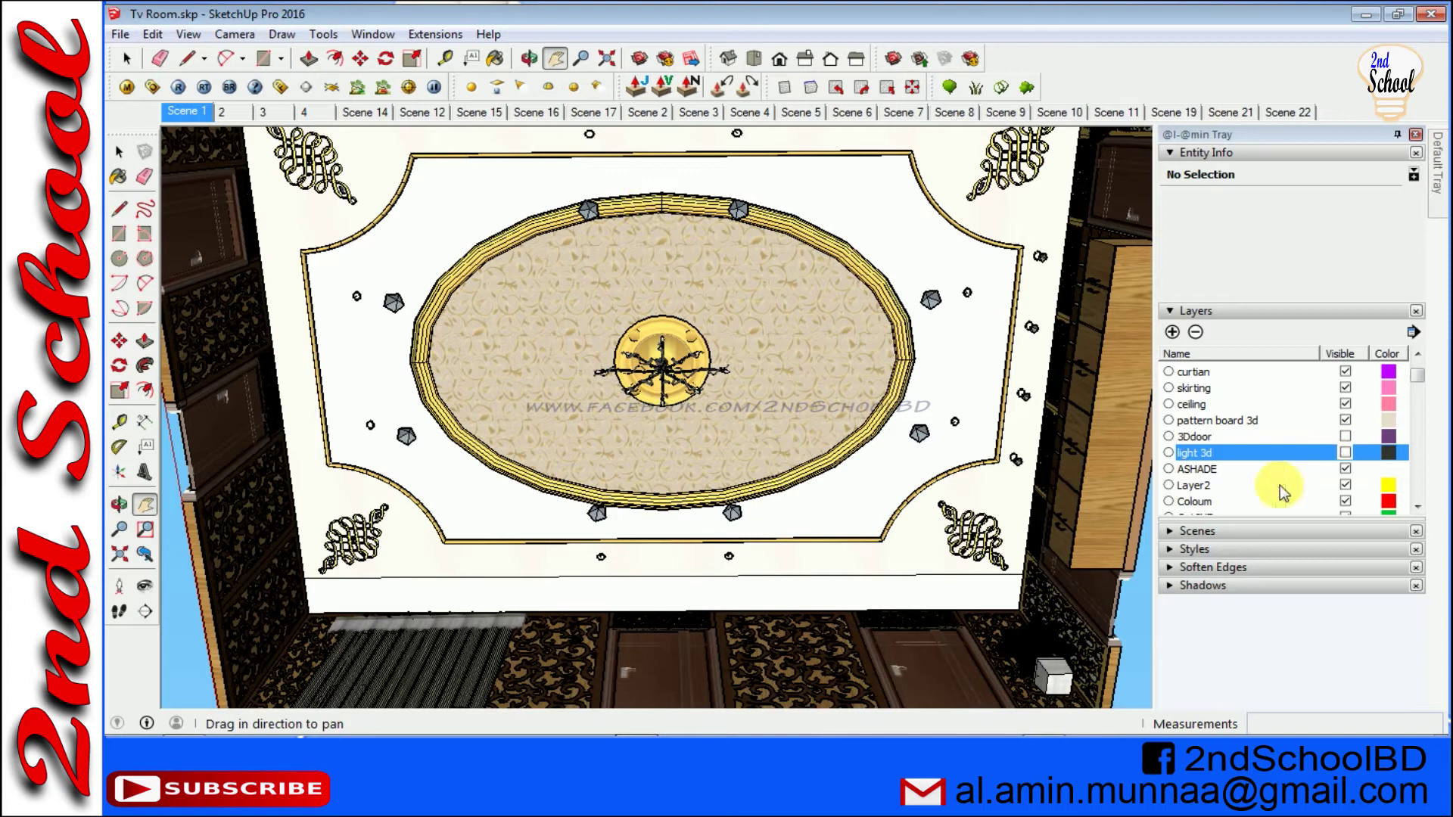
pyautogui.scroll(-1, 1278, 452)
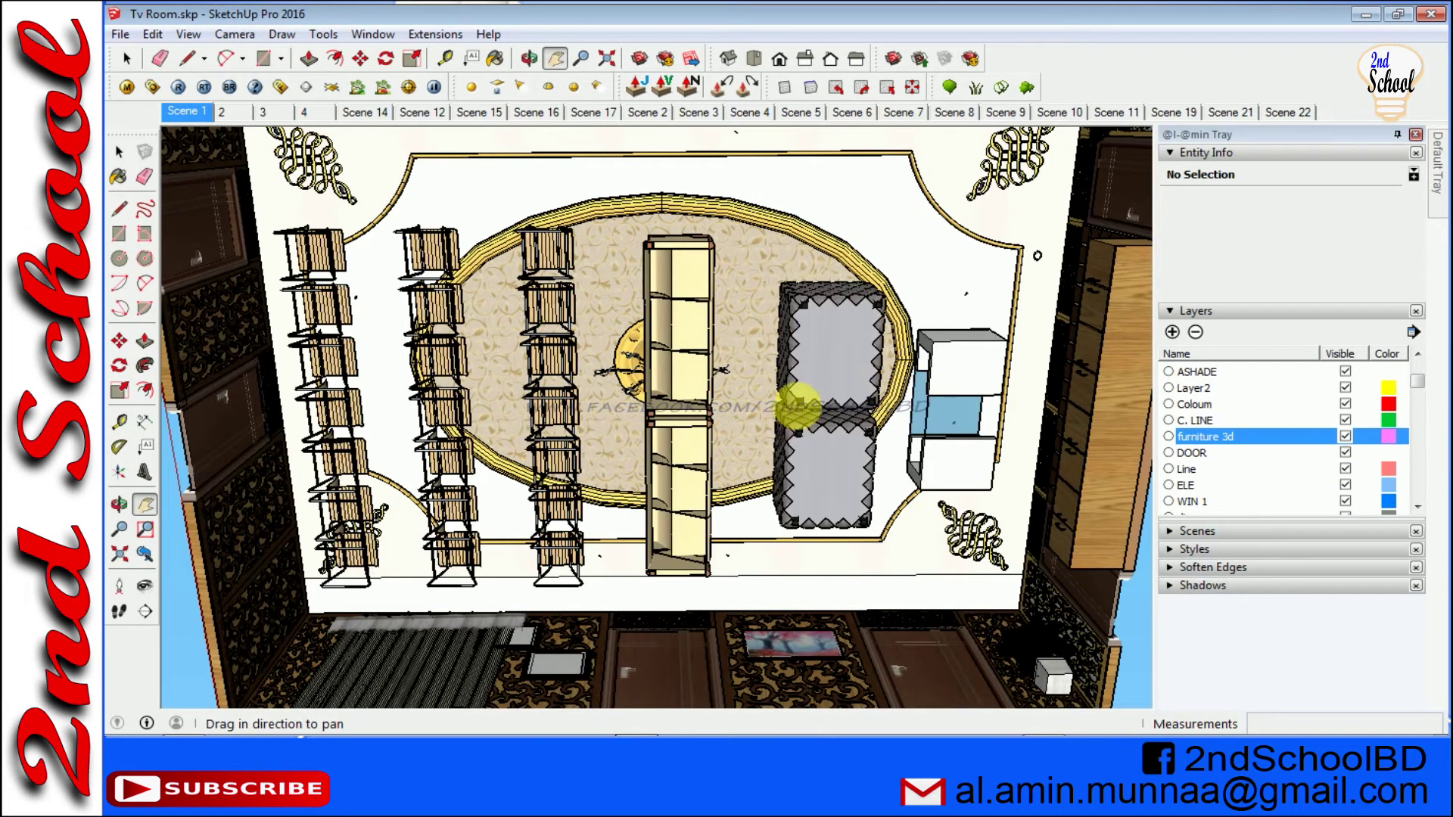
pyautogui.moveTo(838, 578); pyautogui.dragTo(1233, 487)
pyautogui.press('h')
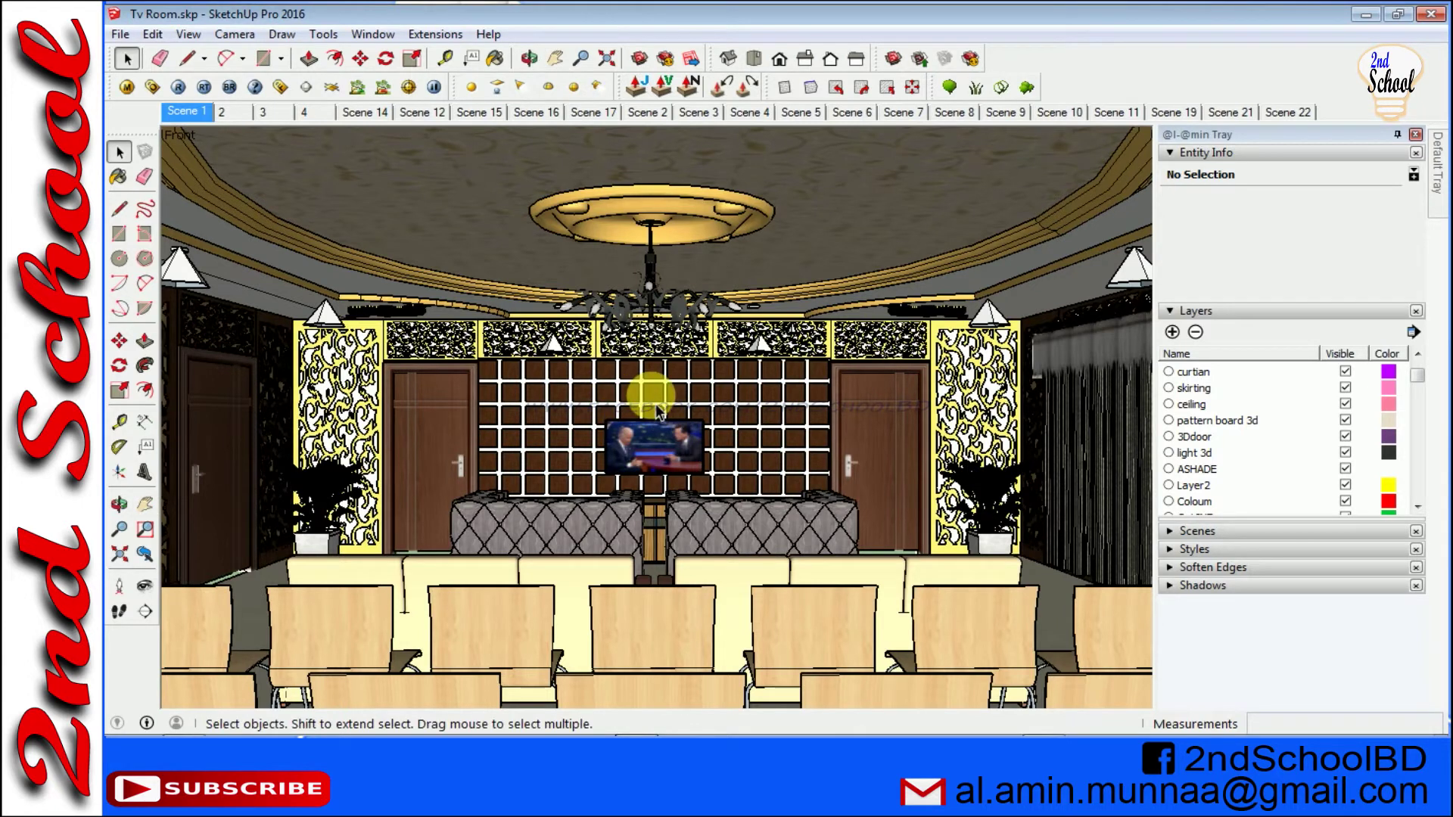
# - Select the back-wall grid group and open it for editing
pyautogui.click(659, 413)
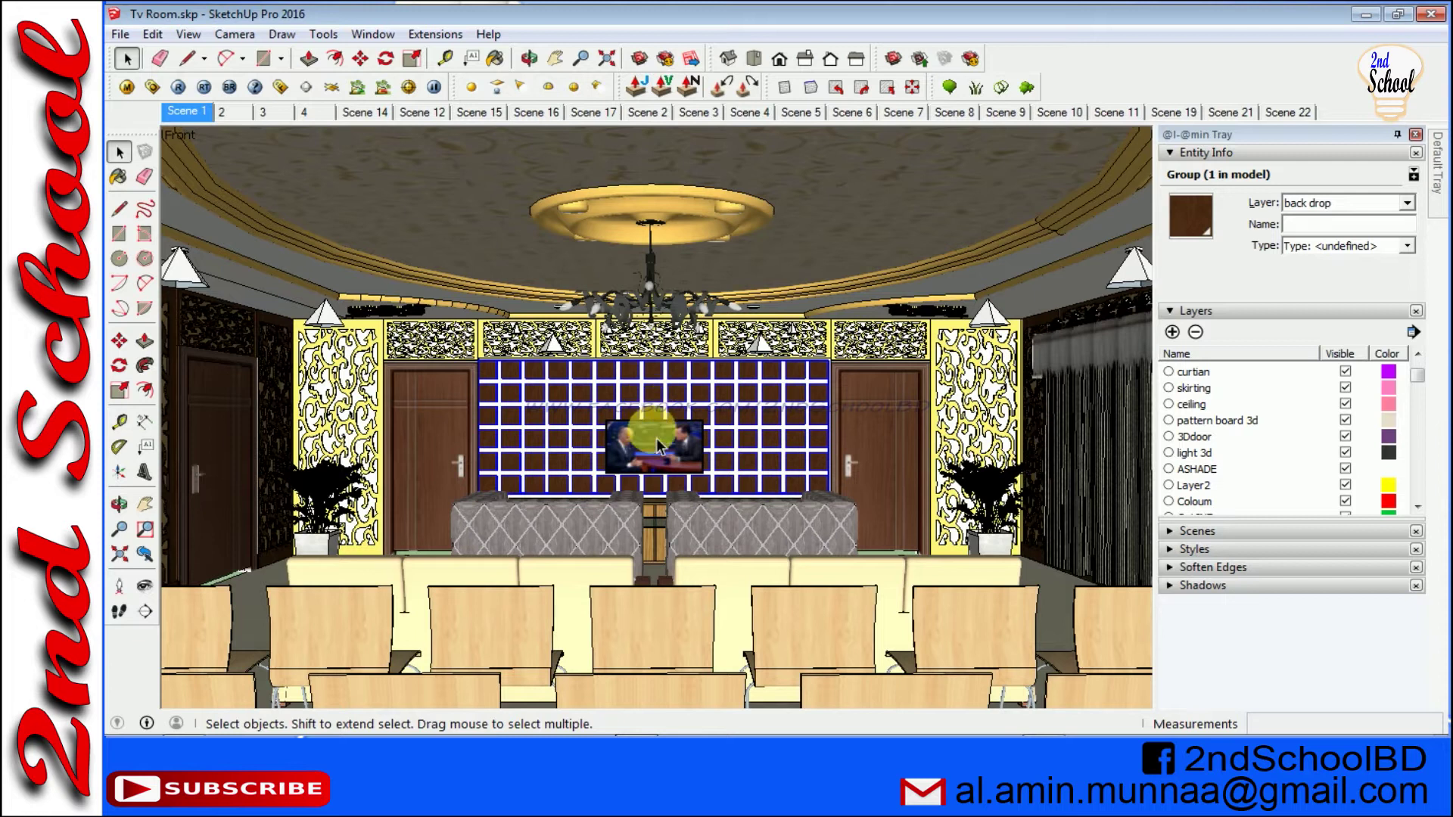
pyautogui.doubleClick(671, 463)
pyautogui.click(670, 463)
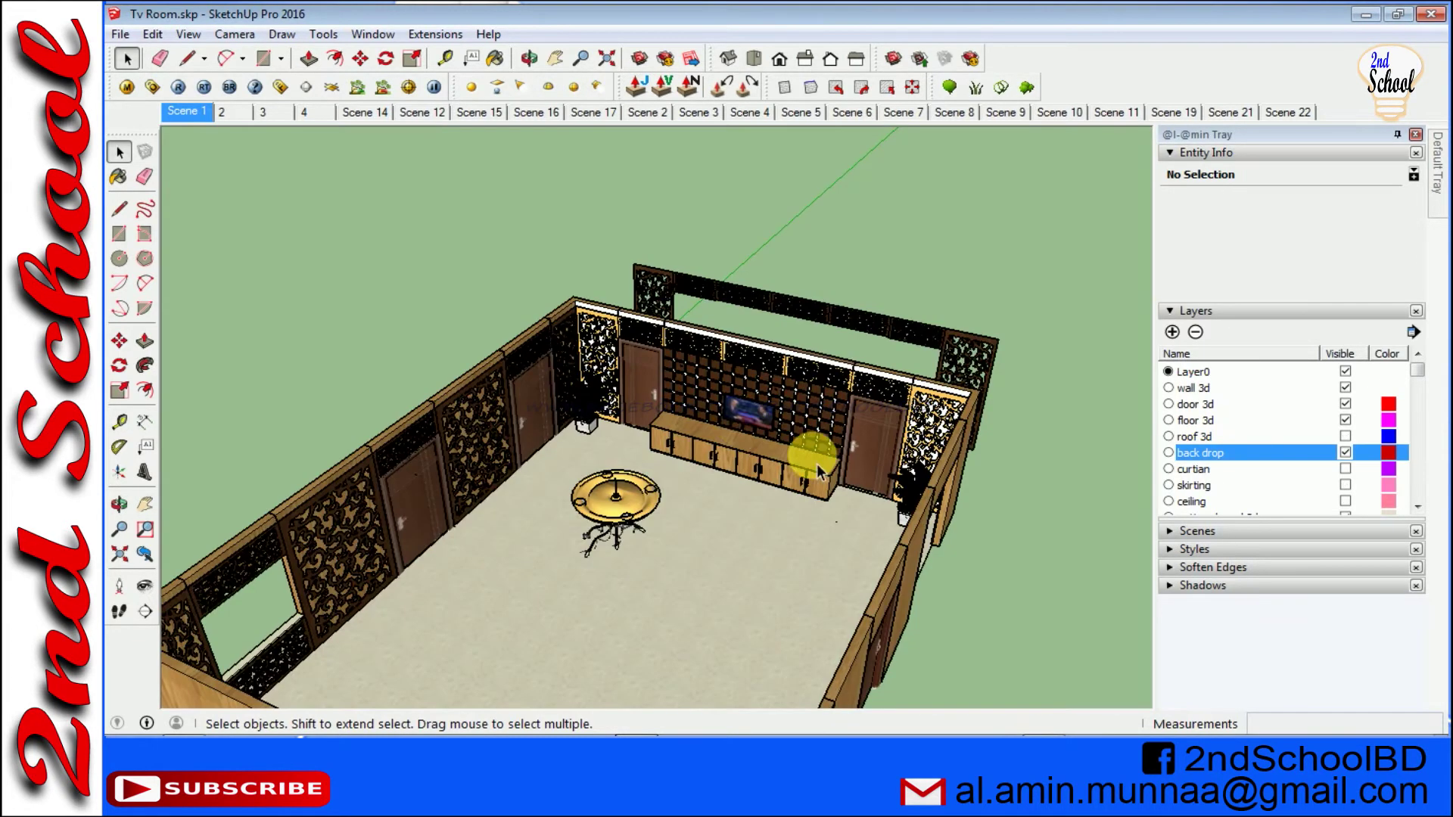
pyautogui.scroll(1, 734, 469)
pyautogui.scroll(2, 770, 401)
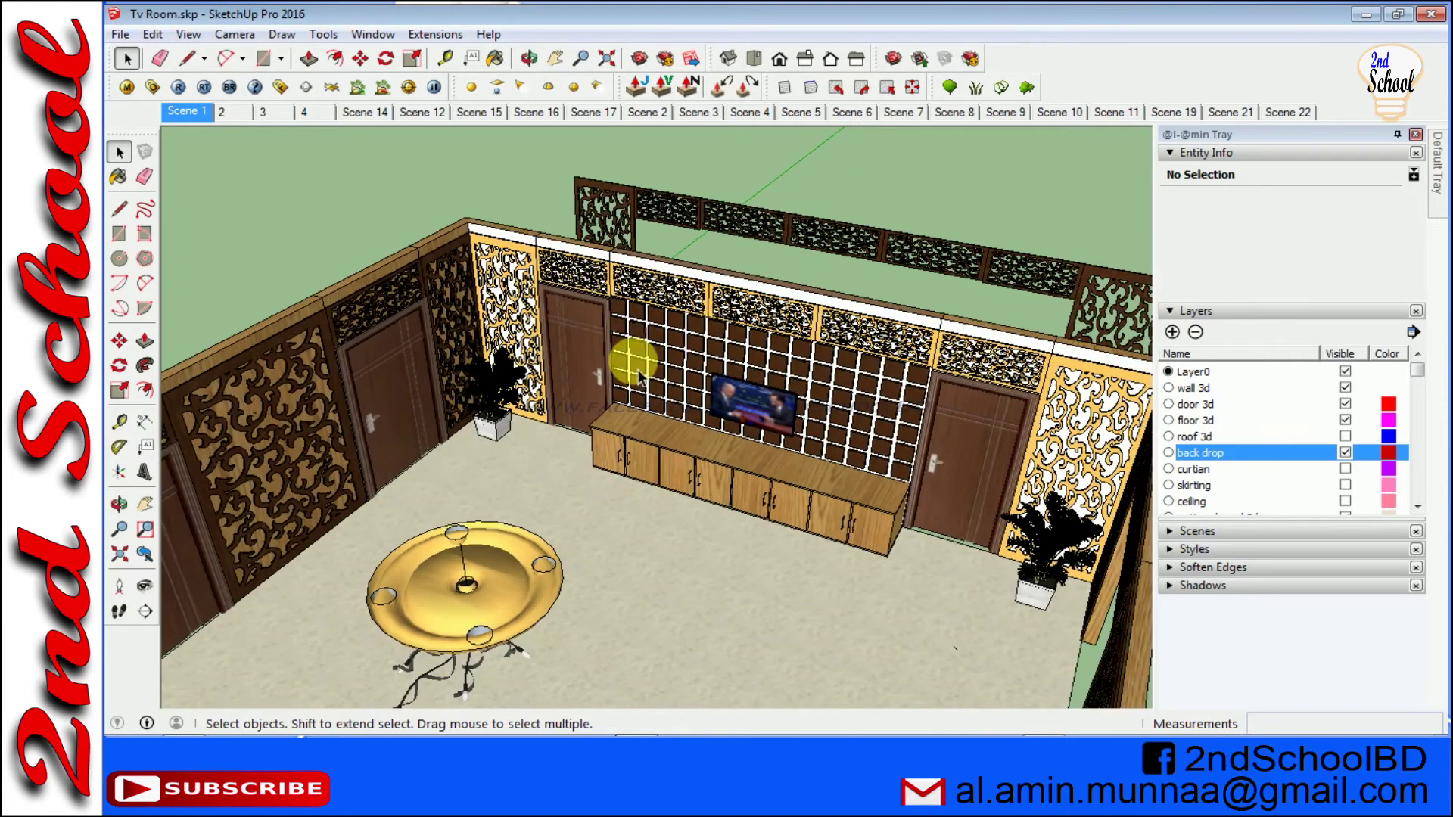
# - Inspect the back drop wall, the TV cabinet and the flat tv made TV component
pyautogui.click(878, 359)
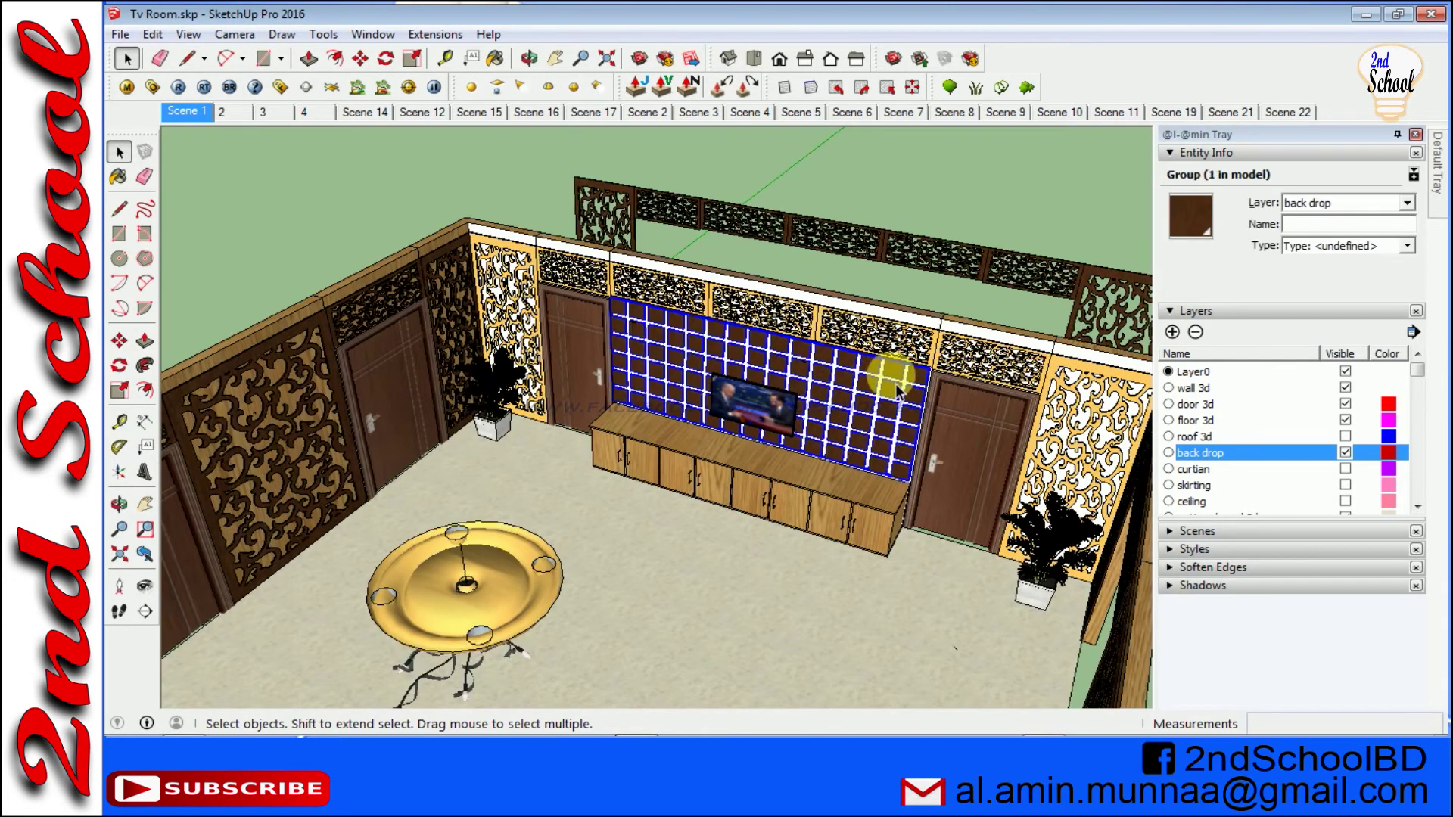
pyautogui.click(846, 499)
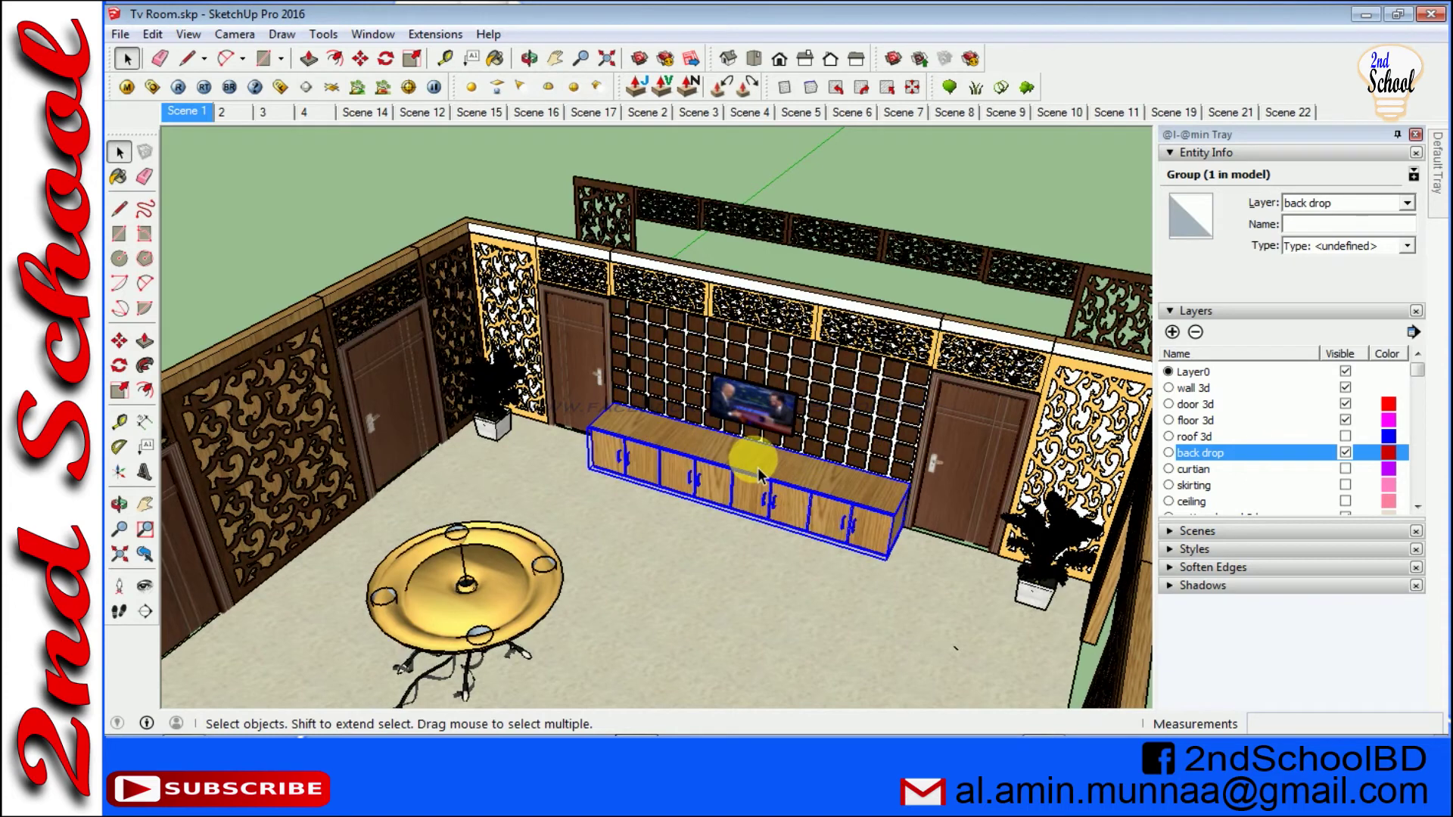
pyautogui.click(768, 427)
pyautogui.scroll(3, 757, 425)
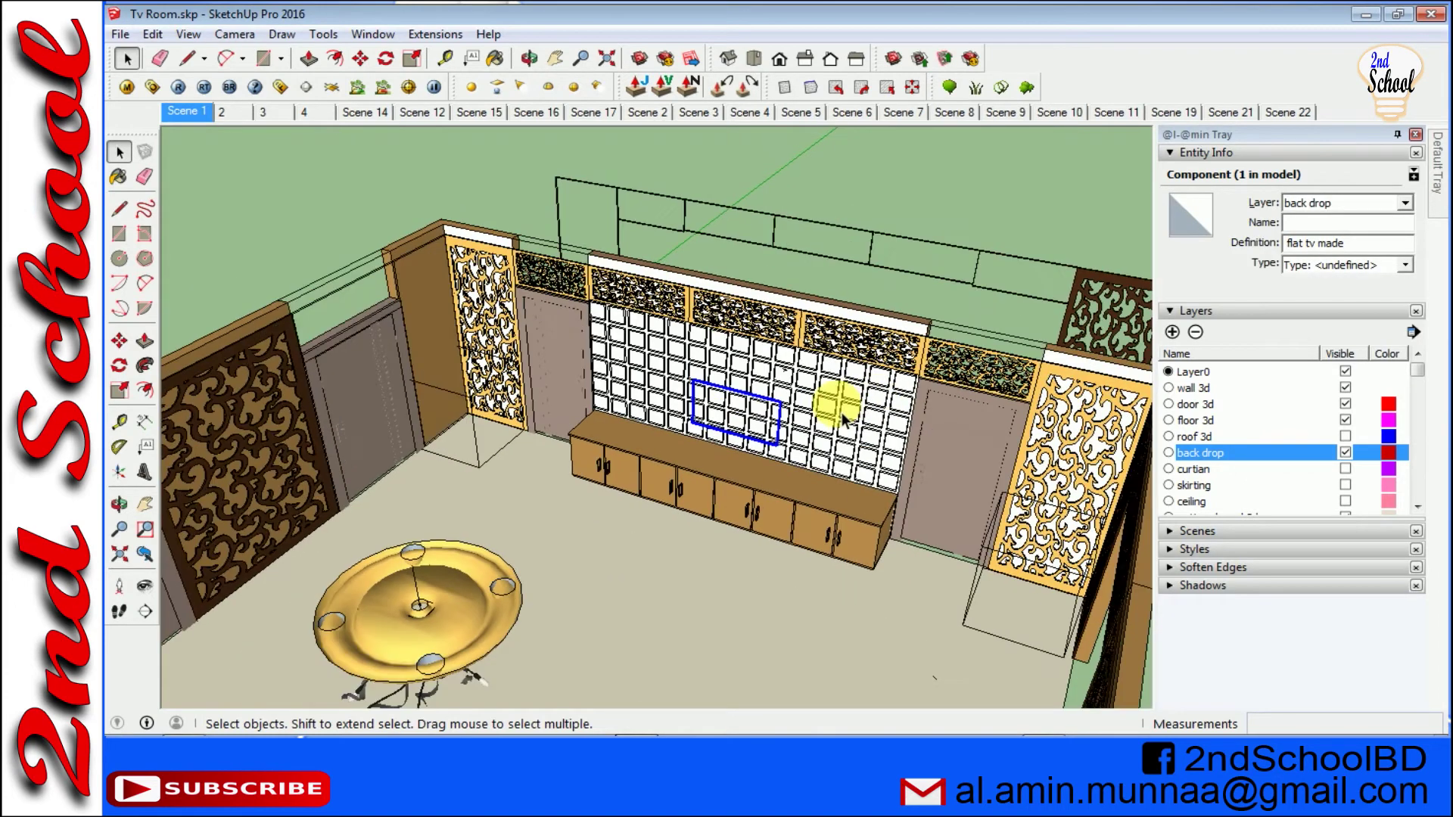